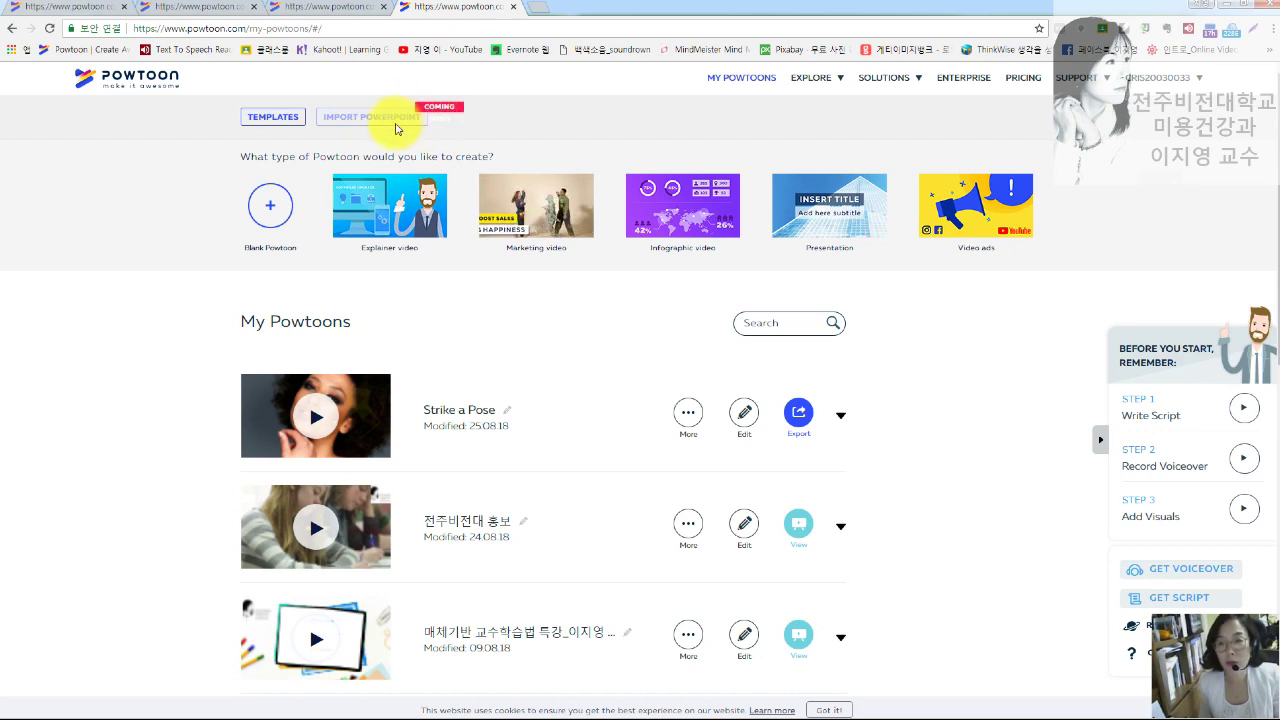
Create a blank Powtoon with the Modern Edge look.
scroll(409, 285, "down", 3)
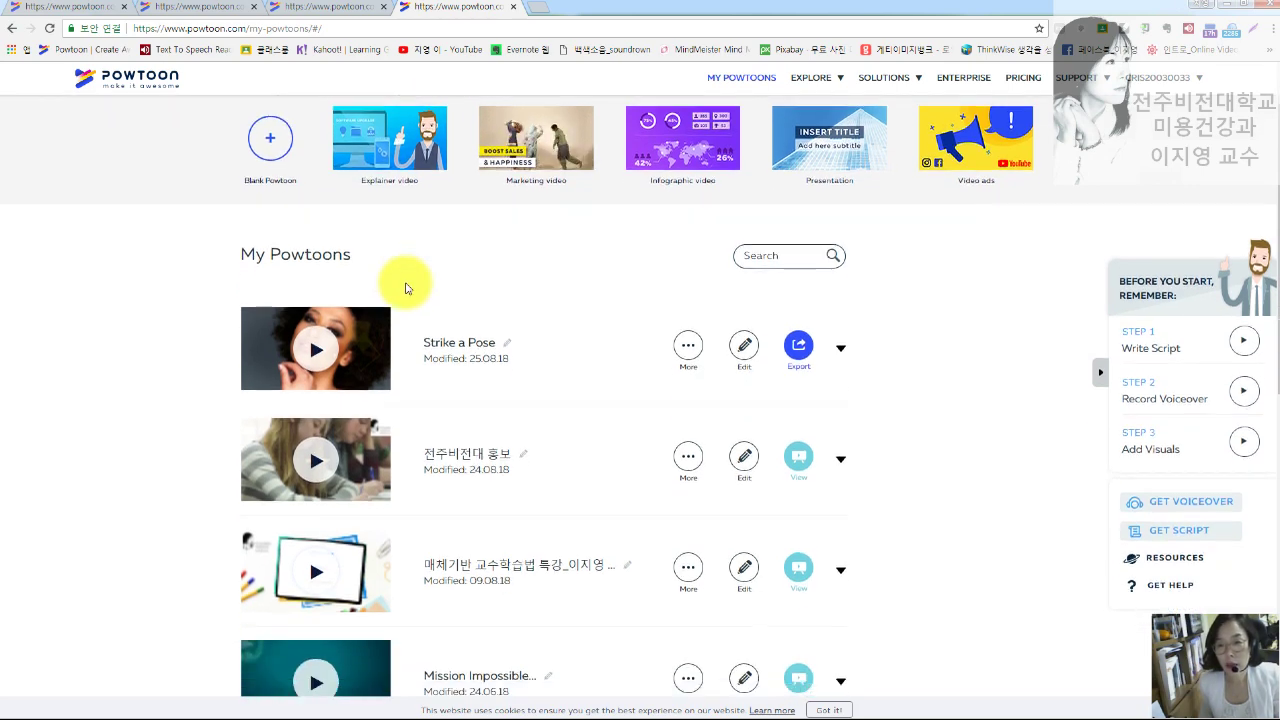
scroll(405, 288, "down", 4)
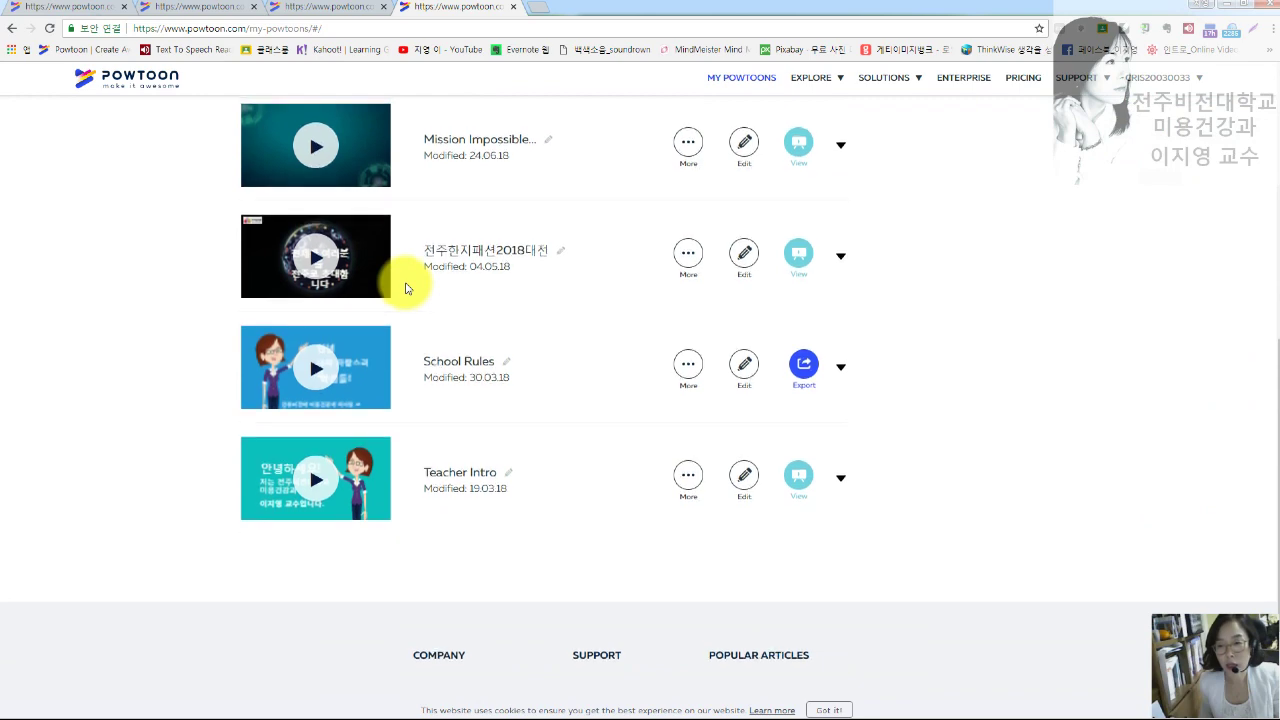
scroll(405, 288, "up", 3)
scroll(405, 288, "up", 3)
scroll(405, 288, "up", 1)
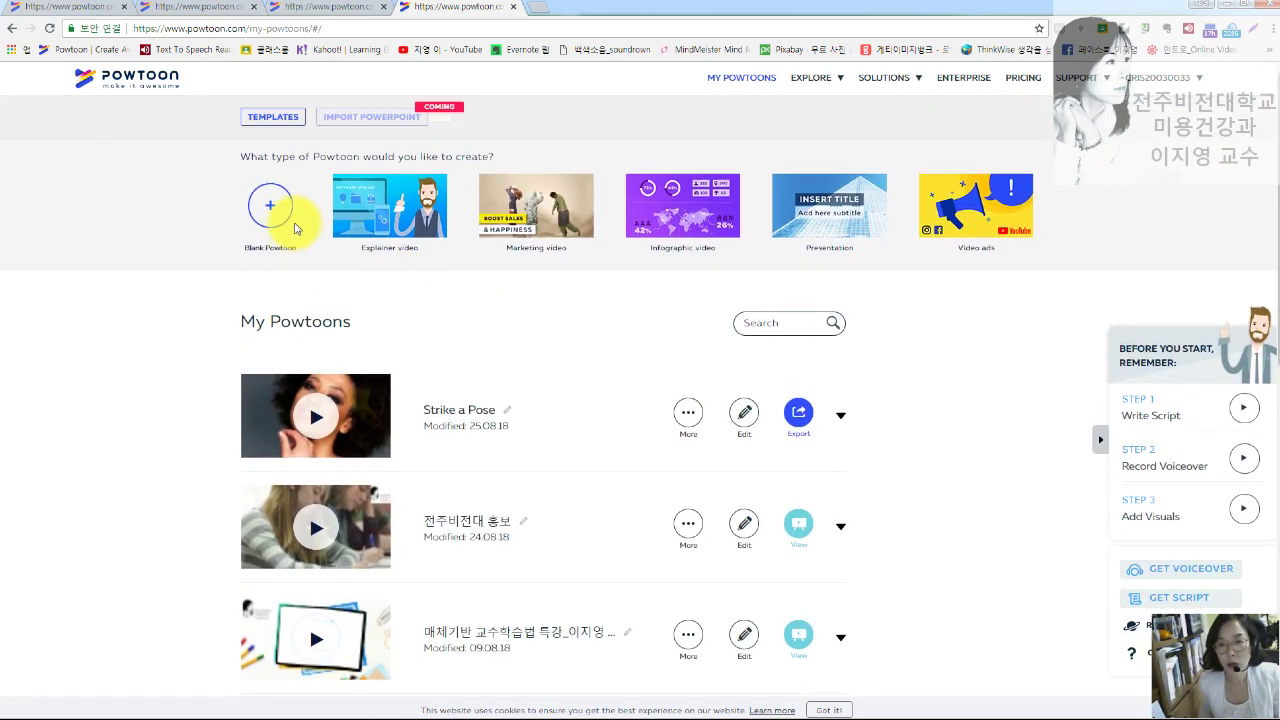
left_click(269, 209)
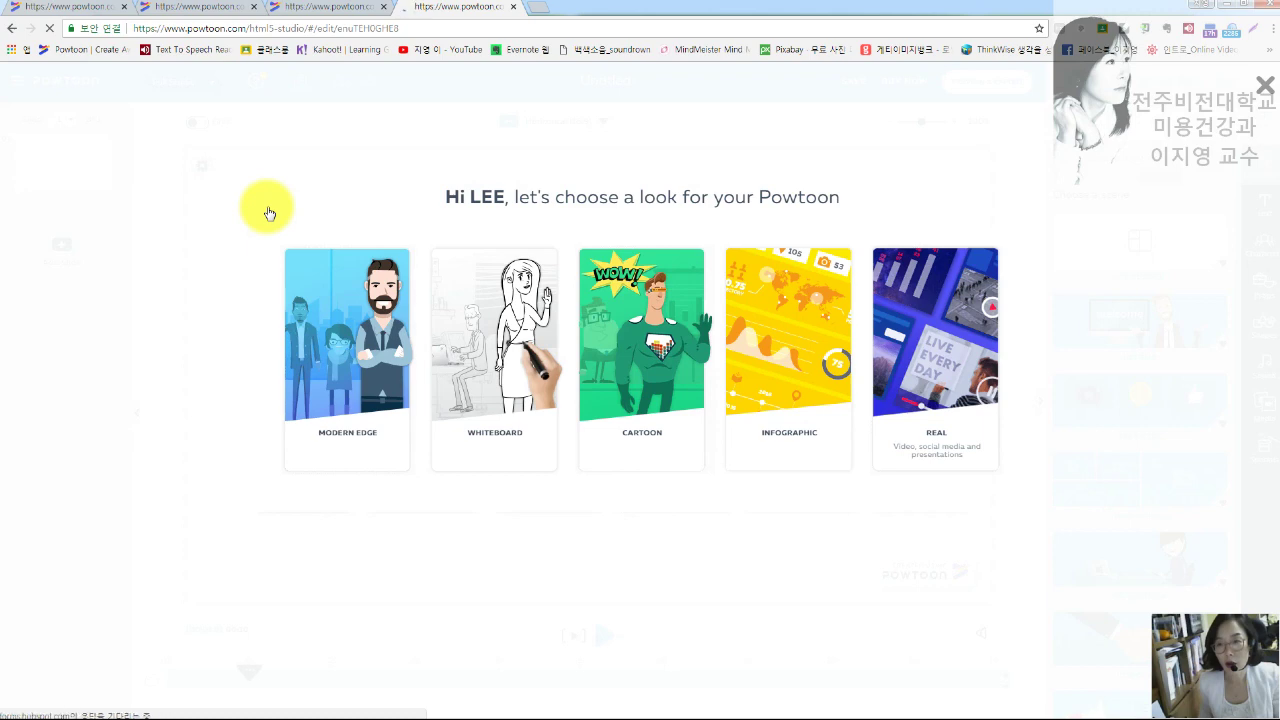
left_click(380, 300)
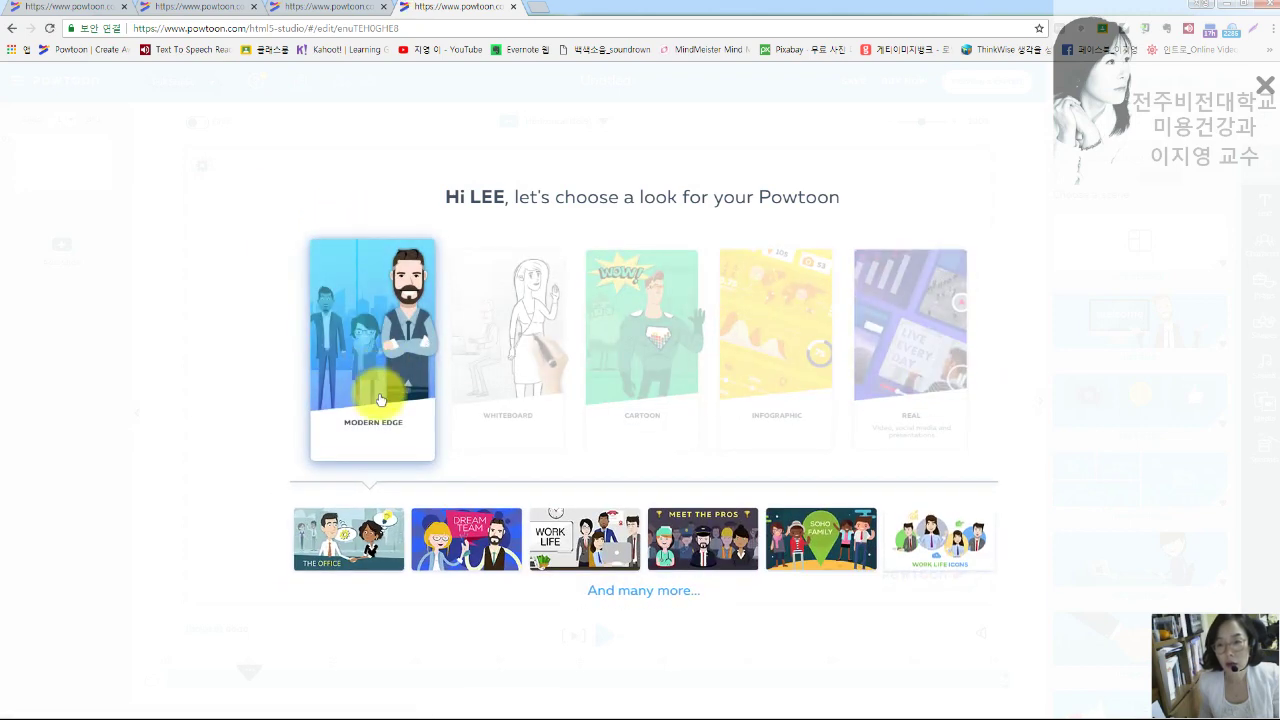
left_click(376, 429)
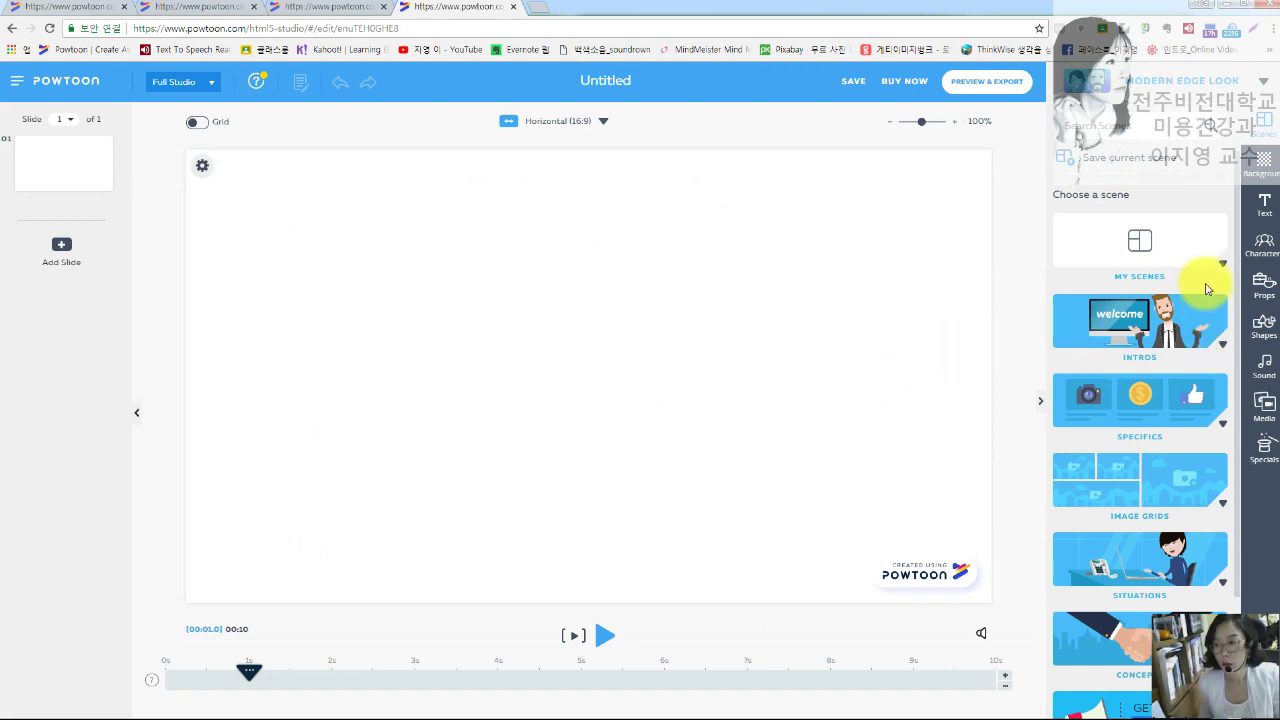
Look through the Modern Edge scene categories and return to the My Powtoons page.
scroll(1165, 393, "down", 3)
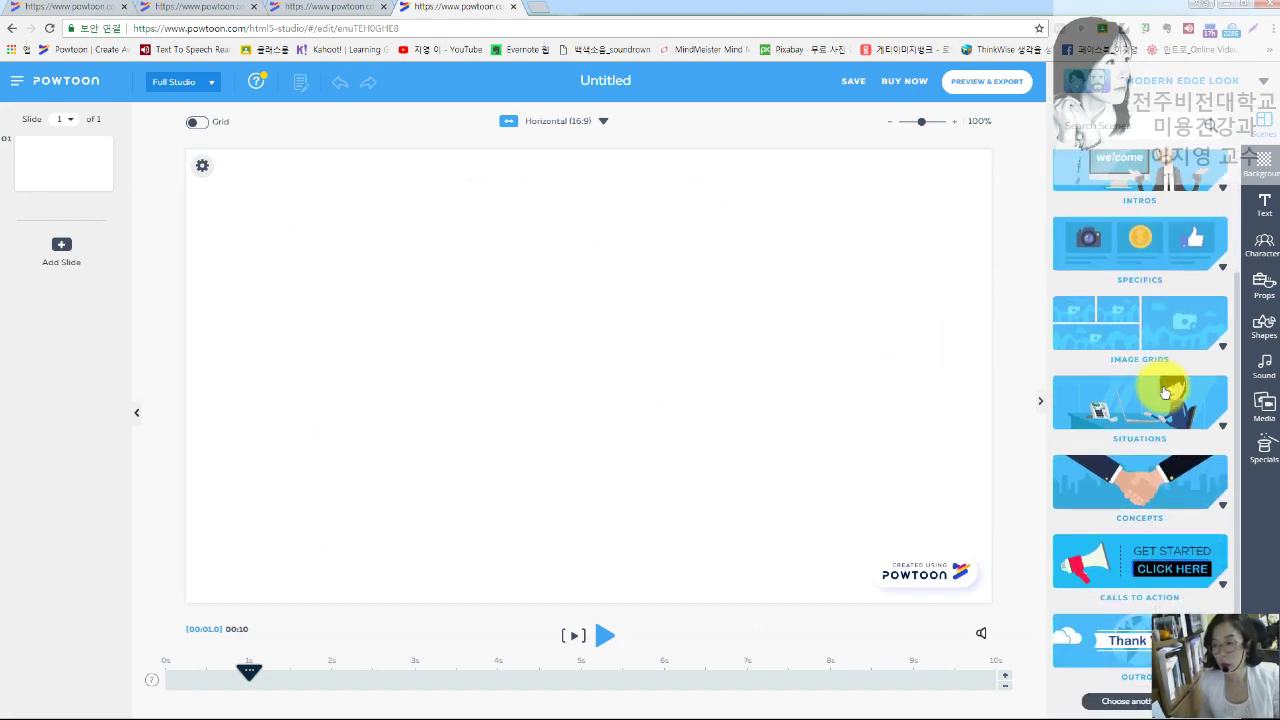
scroll(1165, 393, "up", 3)
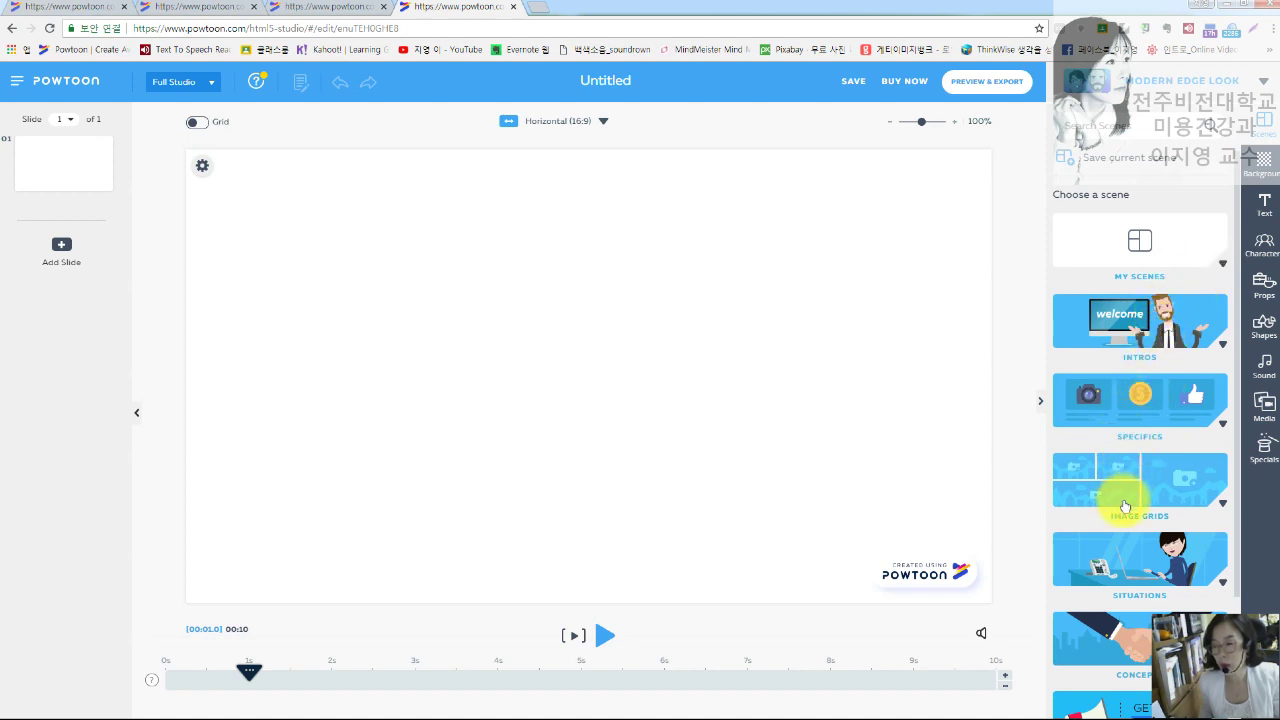
scroll(1122, 577, "down", 3)
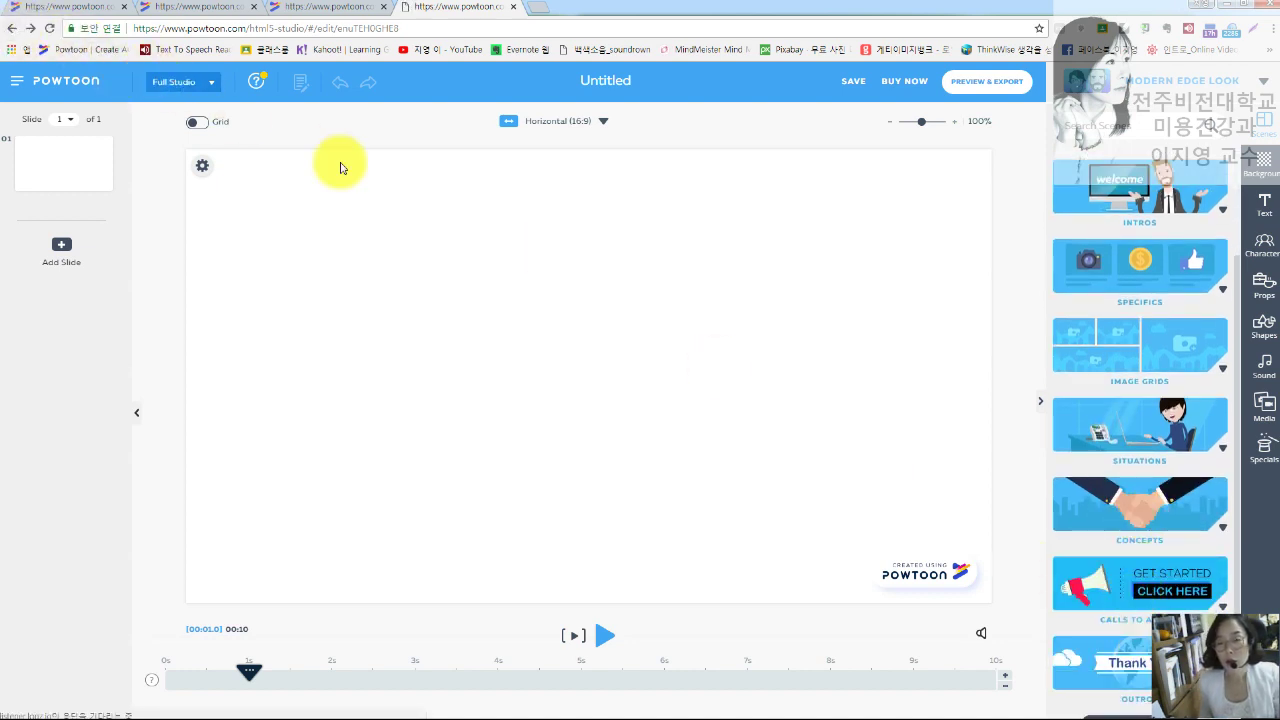
left_click(13, 28)
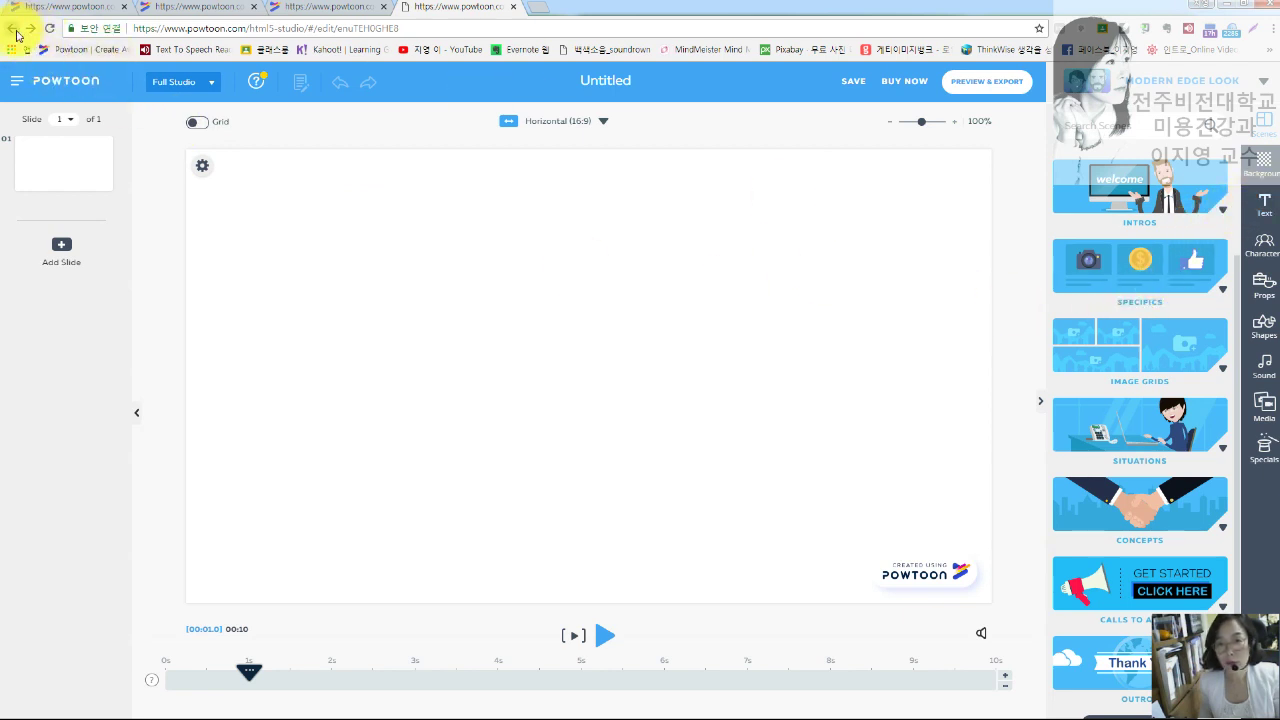
left_click(18, 83)
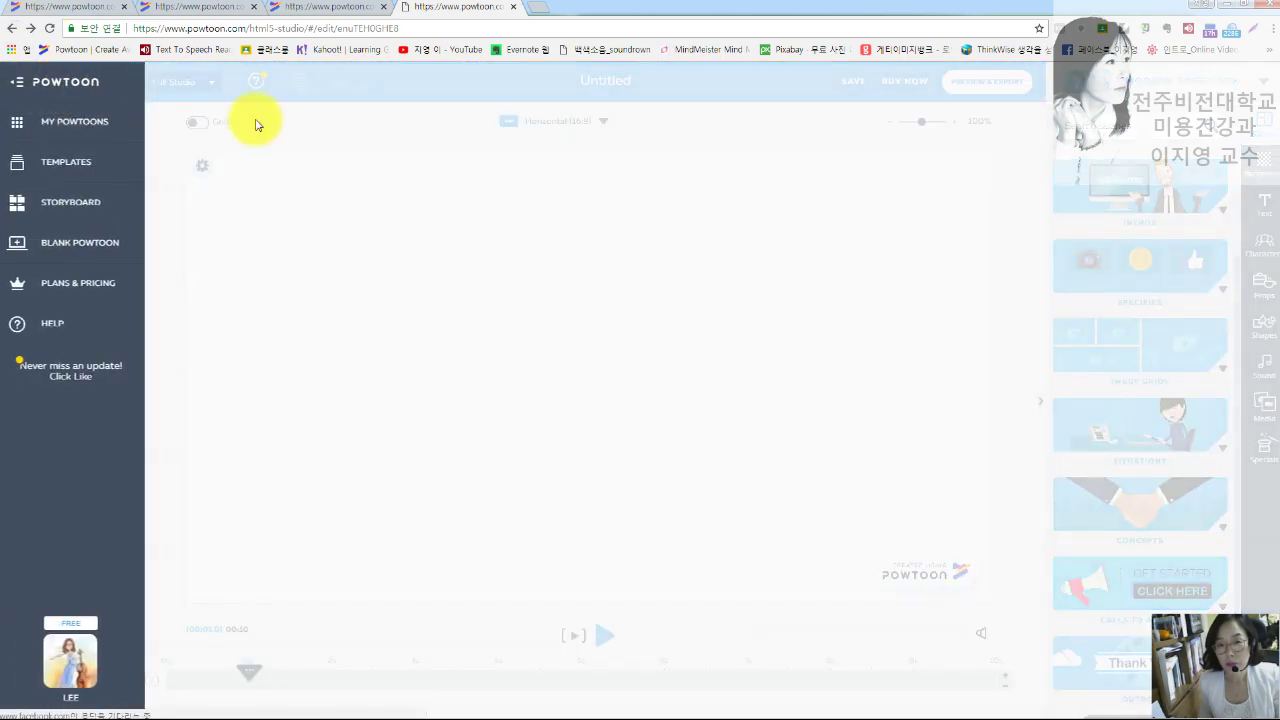
left_click(20, 84)
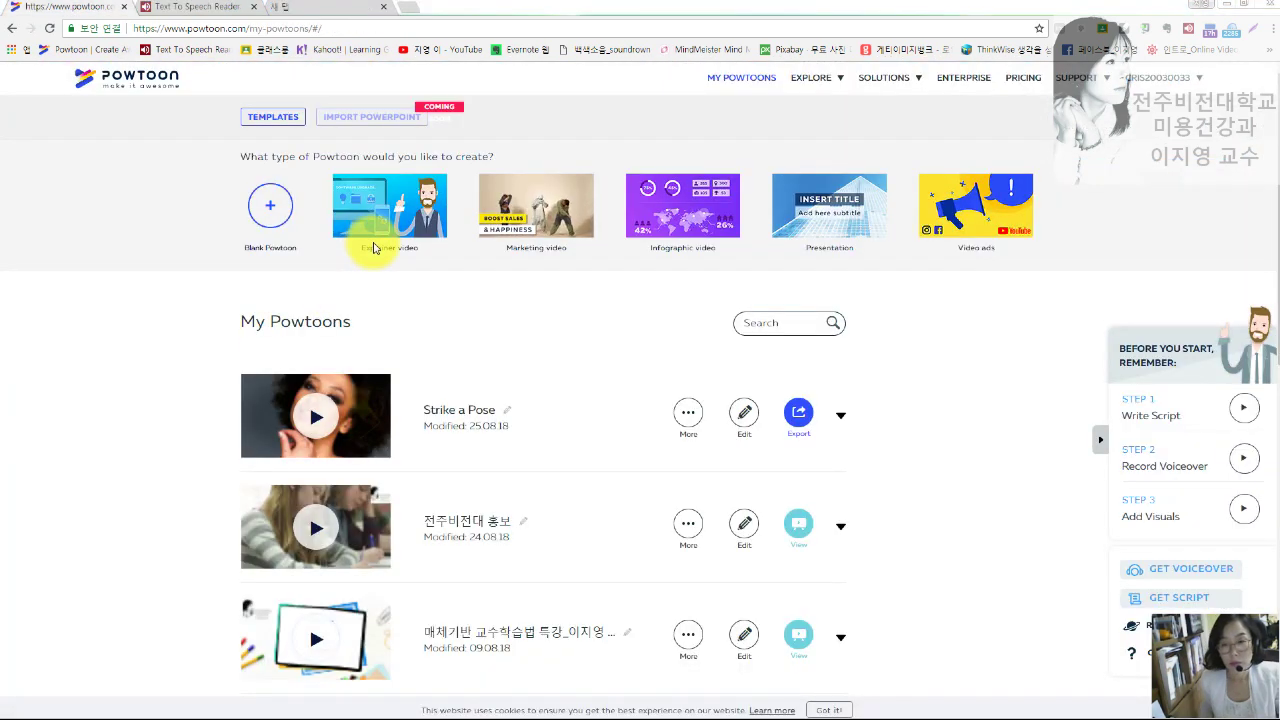
Create a blank Powtoon with the Whiteboard look.
left_click(272, 215)
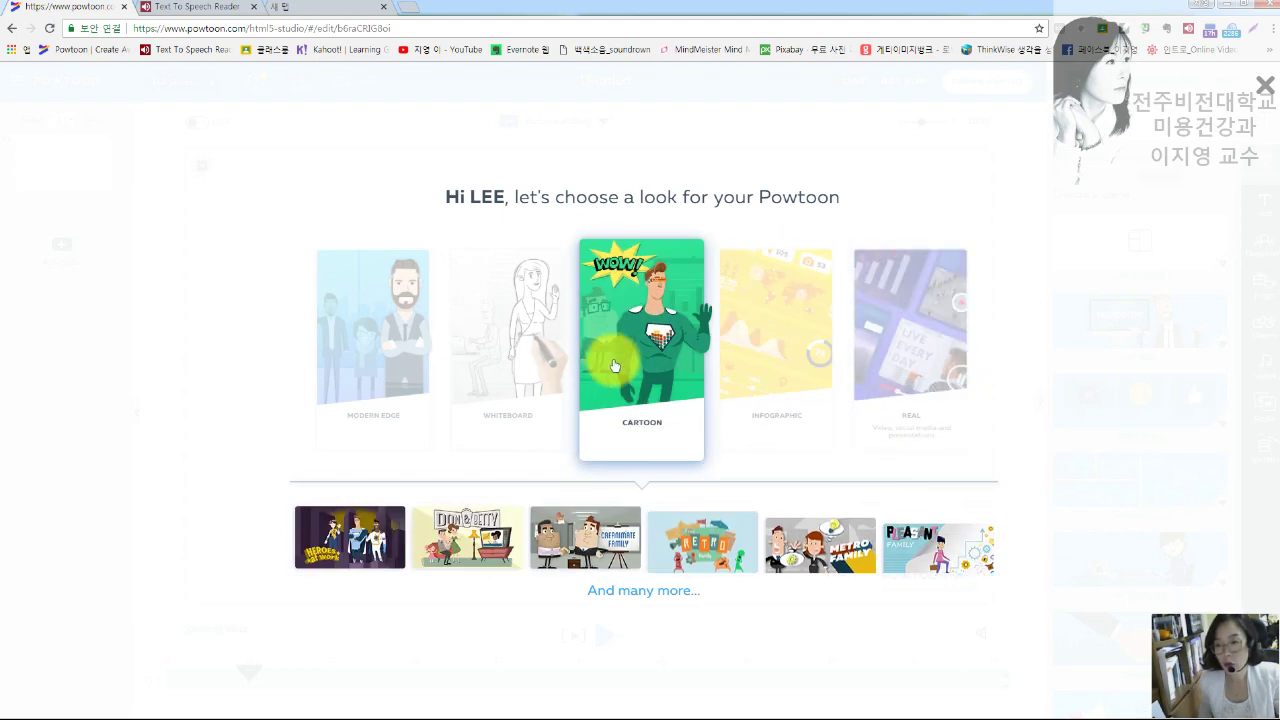
left_click(545, 366)
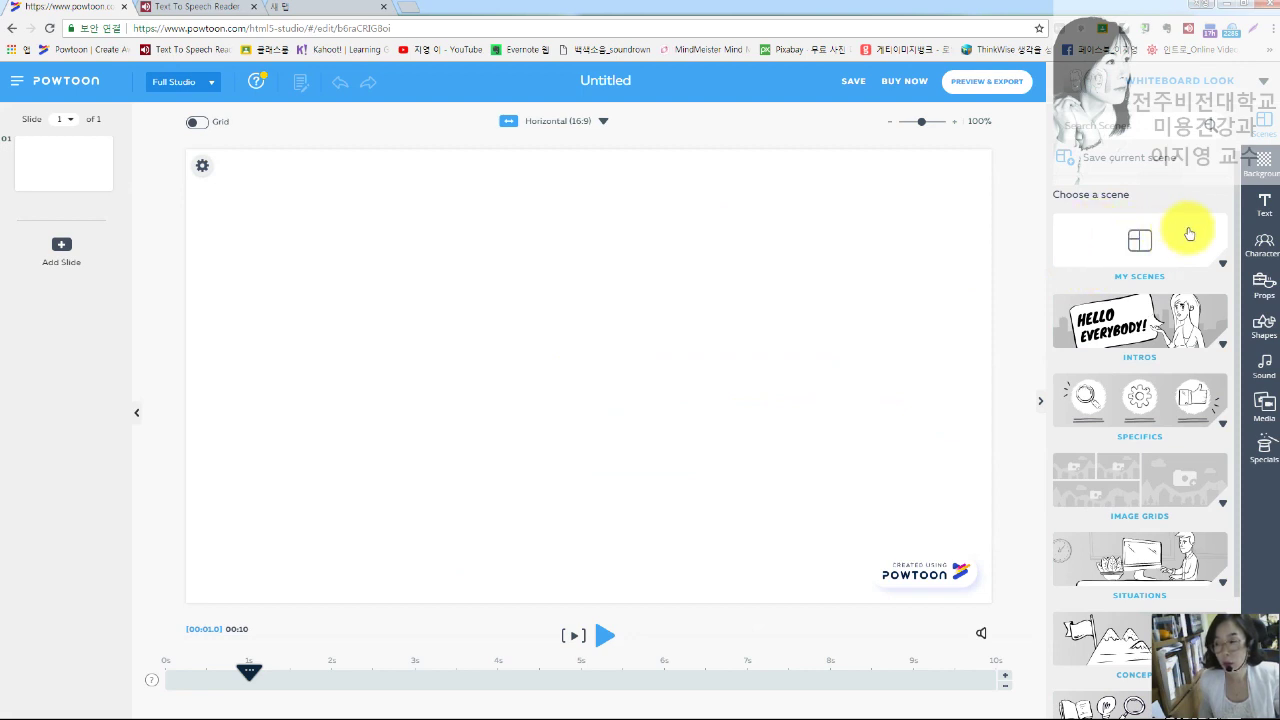
left_click(1264, 166)
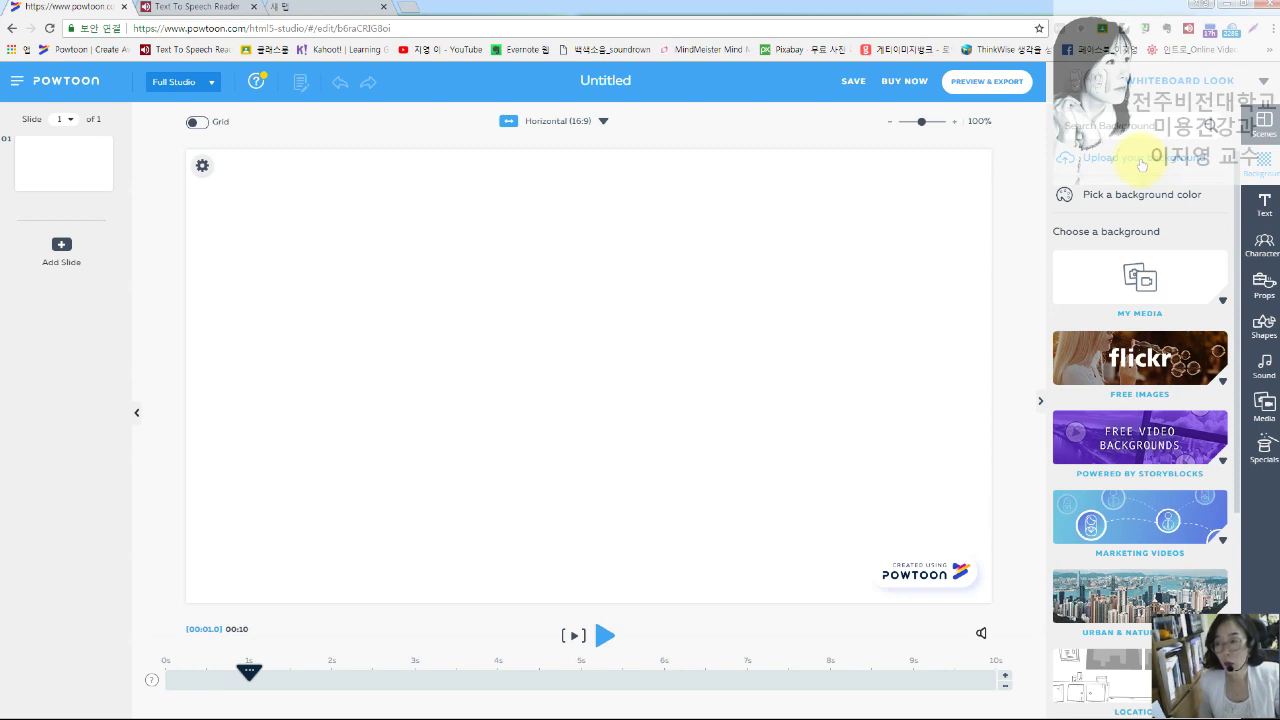
left_click(1141, 164)
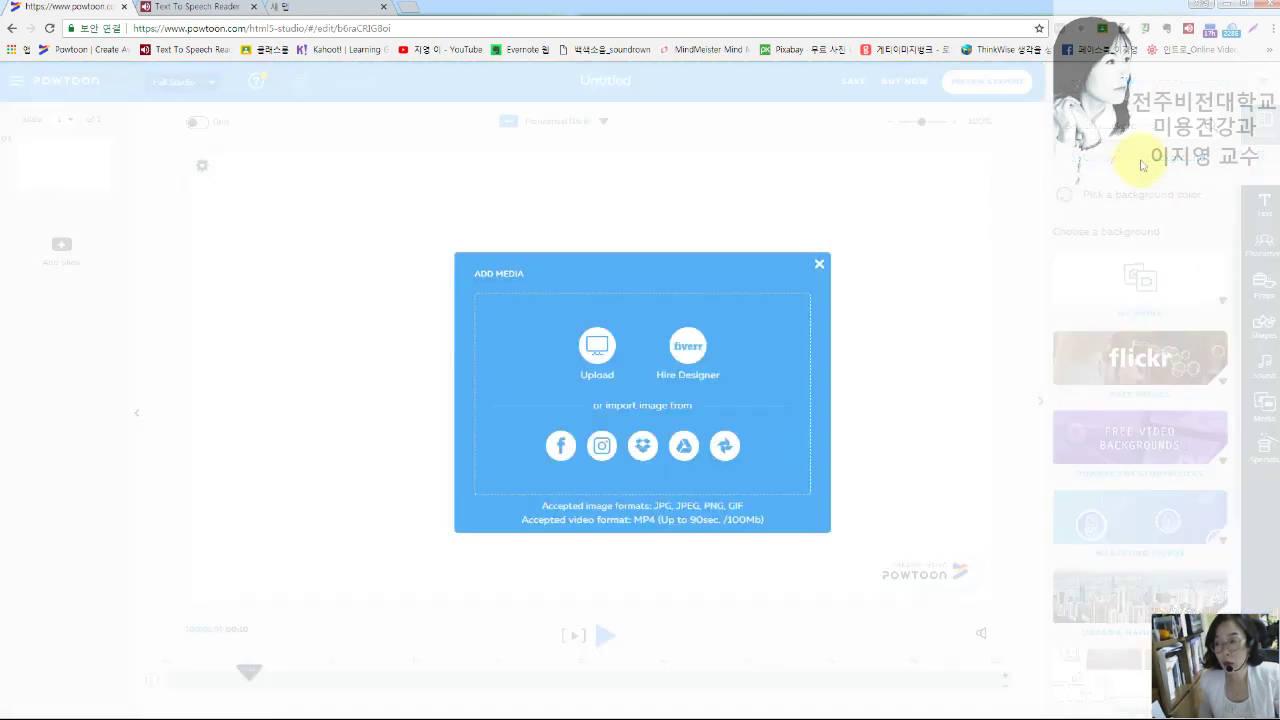
left_click(594, 348)
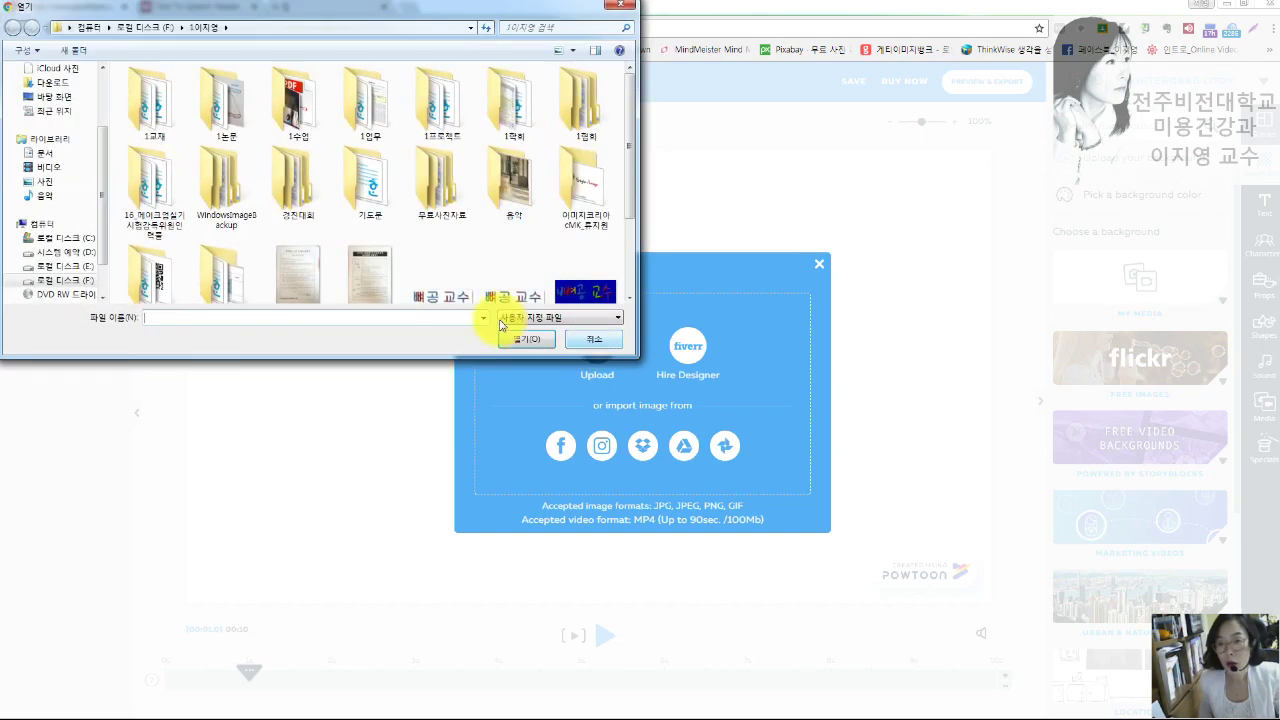
left_click(55, 184)
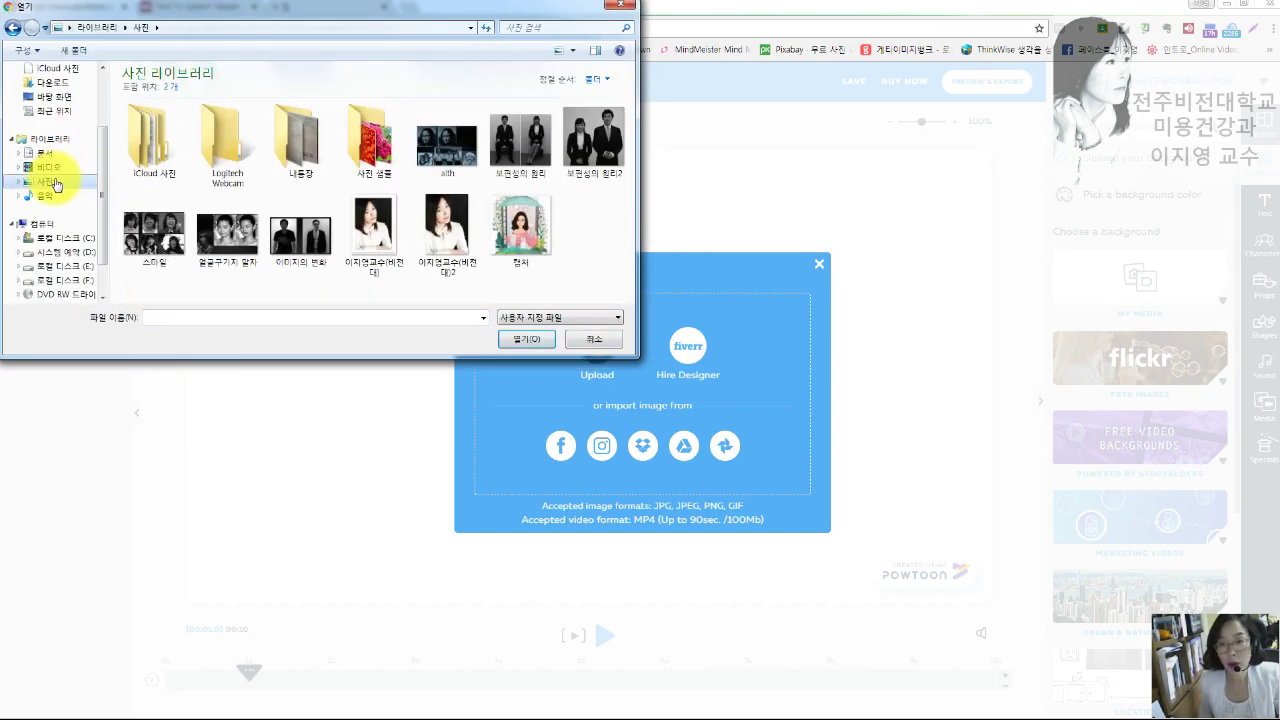
double_click(378, 152)
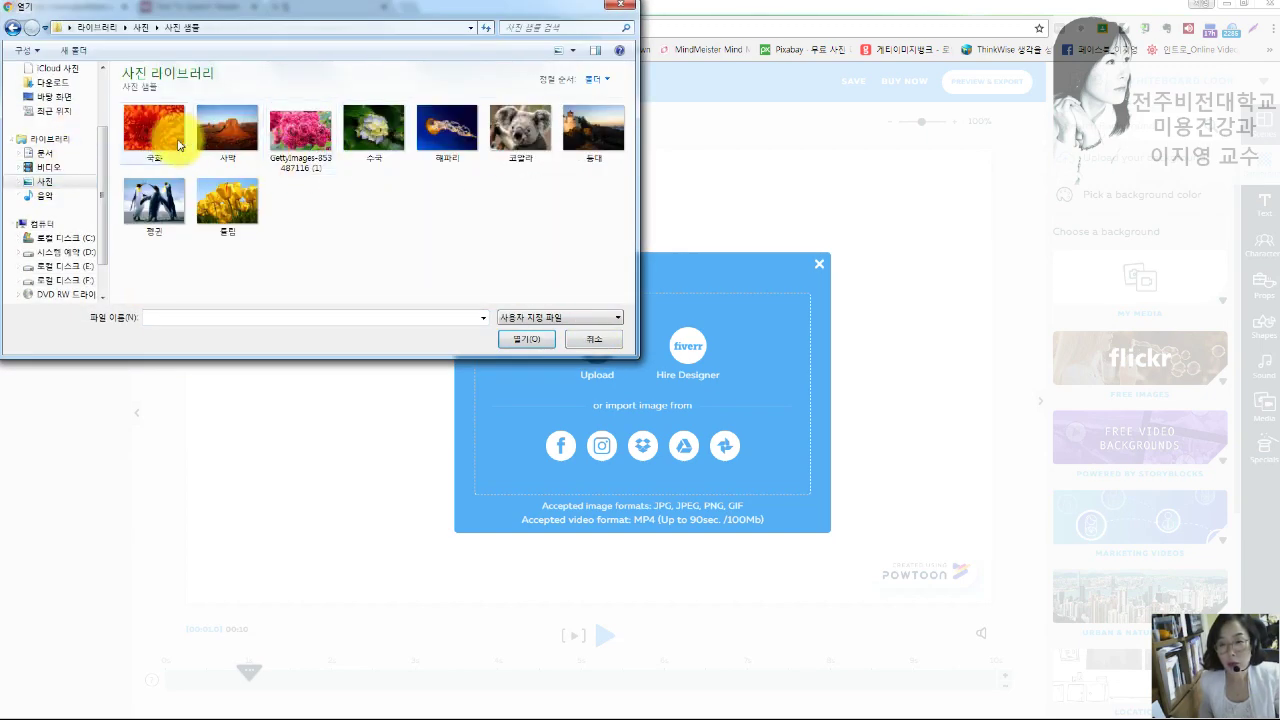
double_click(300, 132)
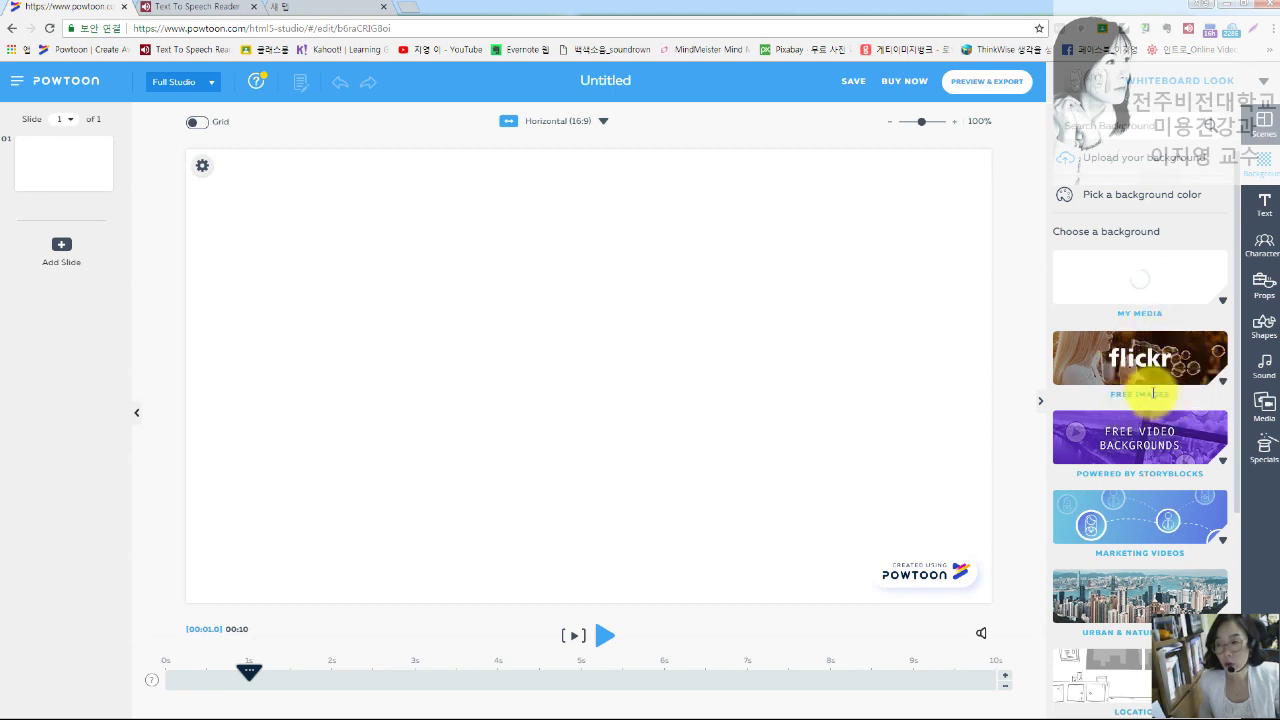
Examine the free Flickr background images and preview clips among the Storyblocks free video backgrounds.
left_click(1220, 384)
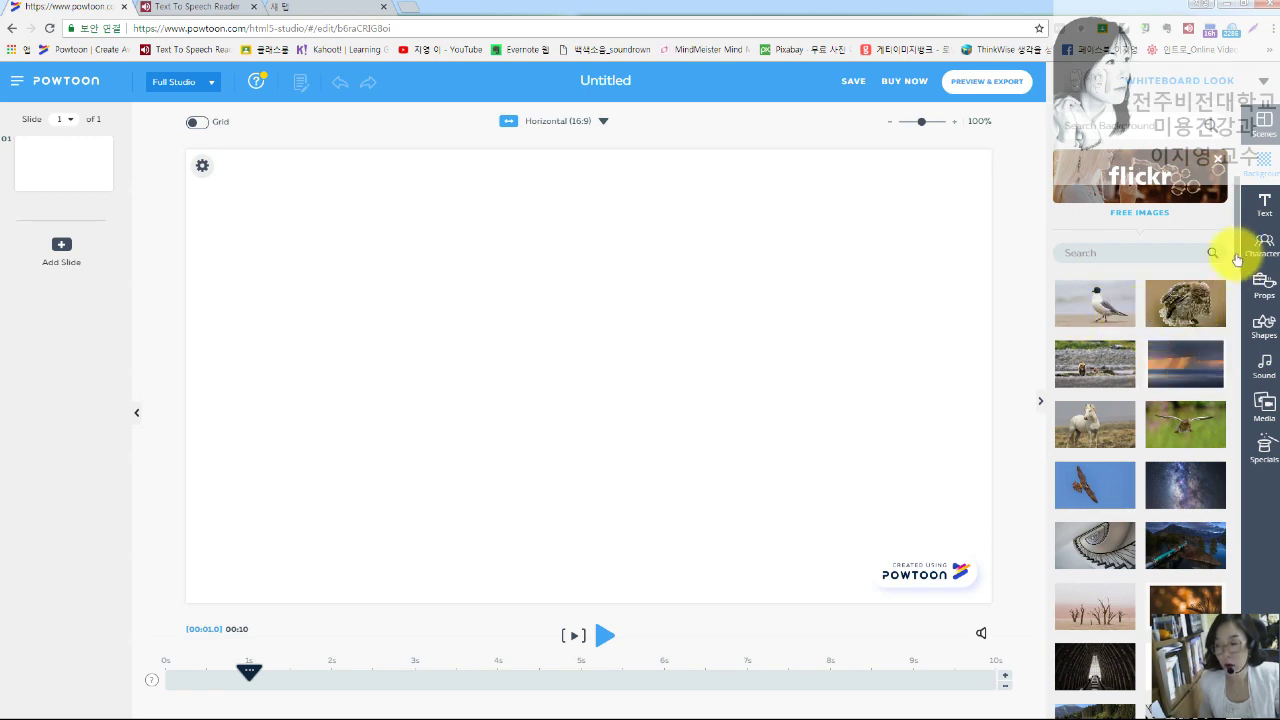
left_click_drag(1237, 258, 1243, 655)
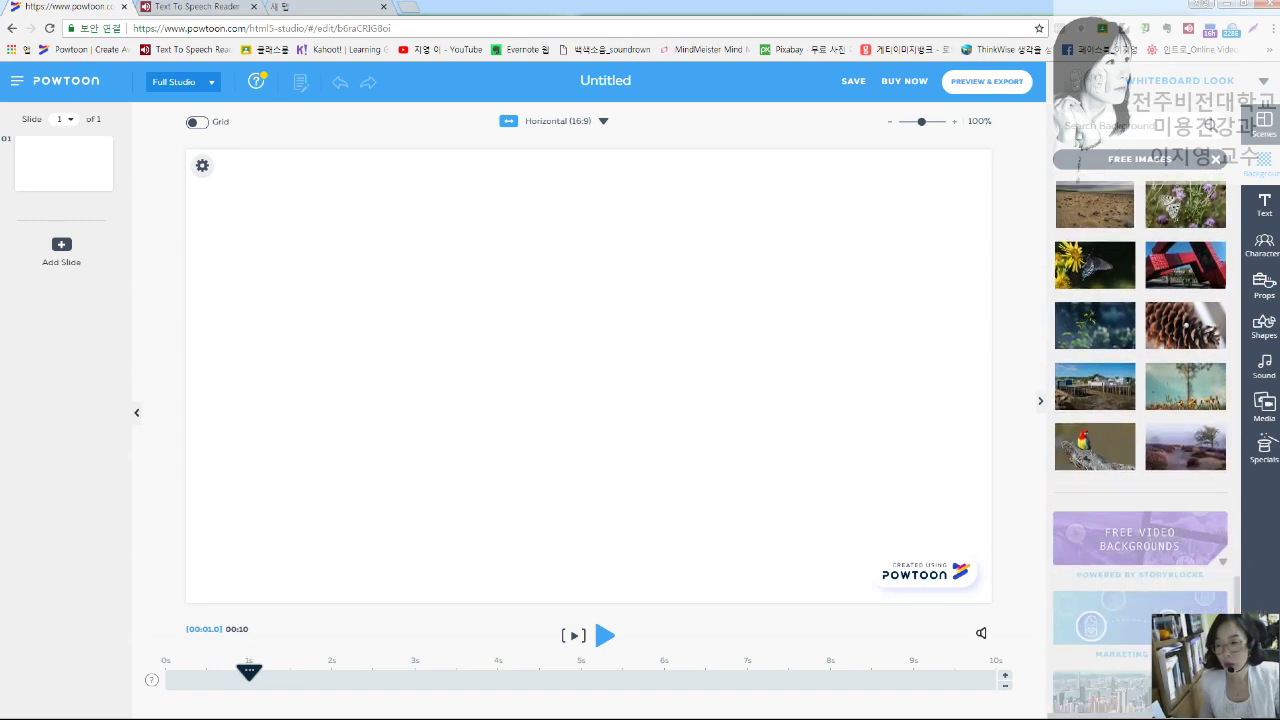
left_click(1214, 161)
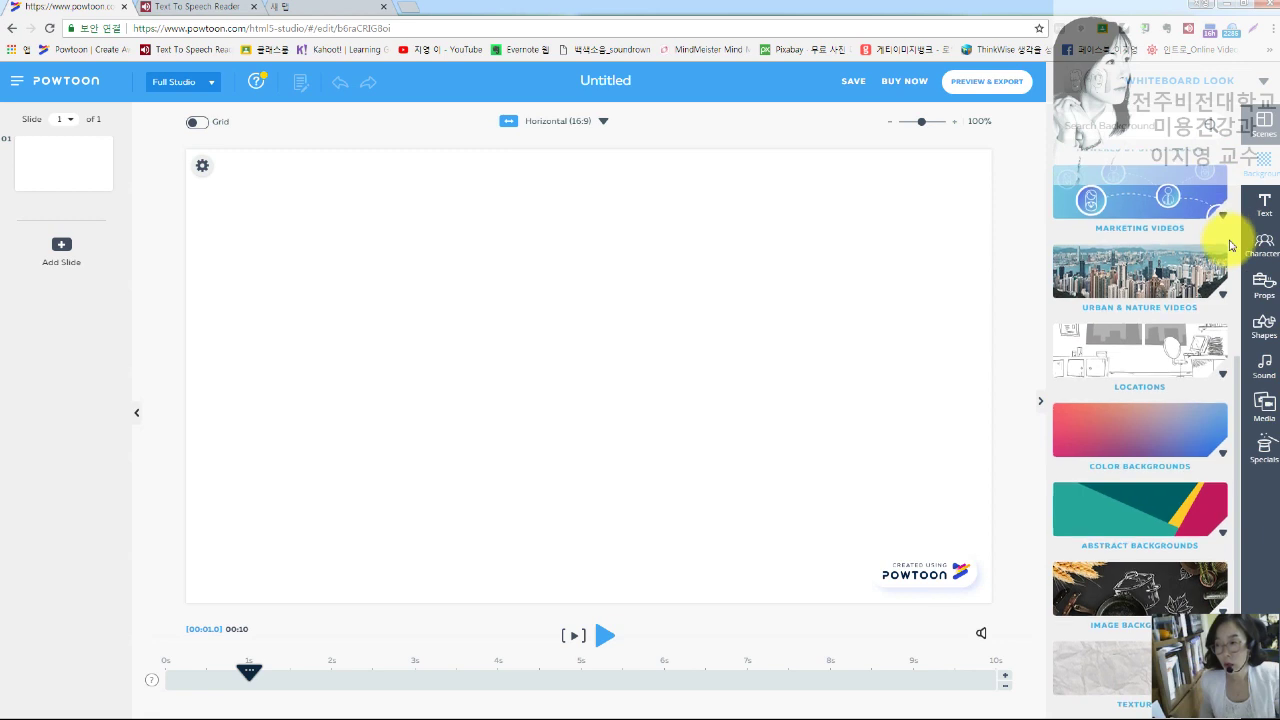
scroll(1232, 242, "up", 4)
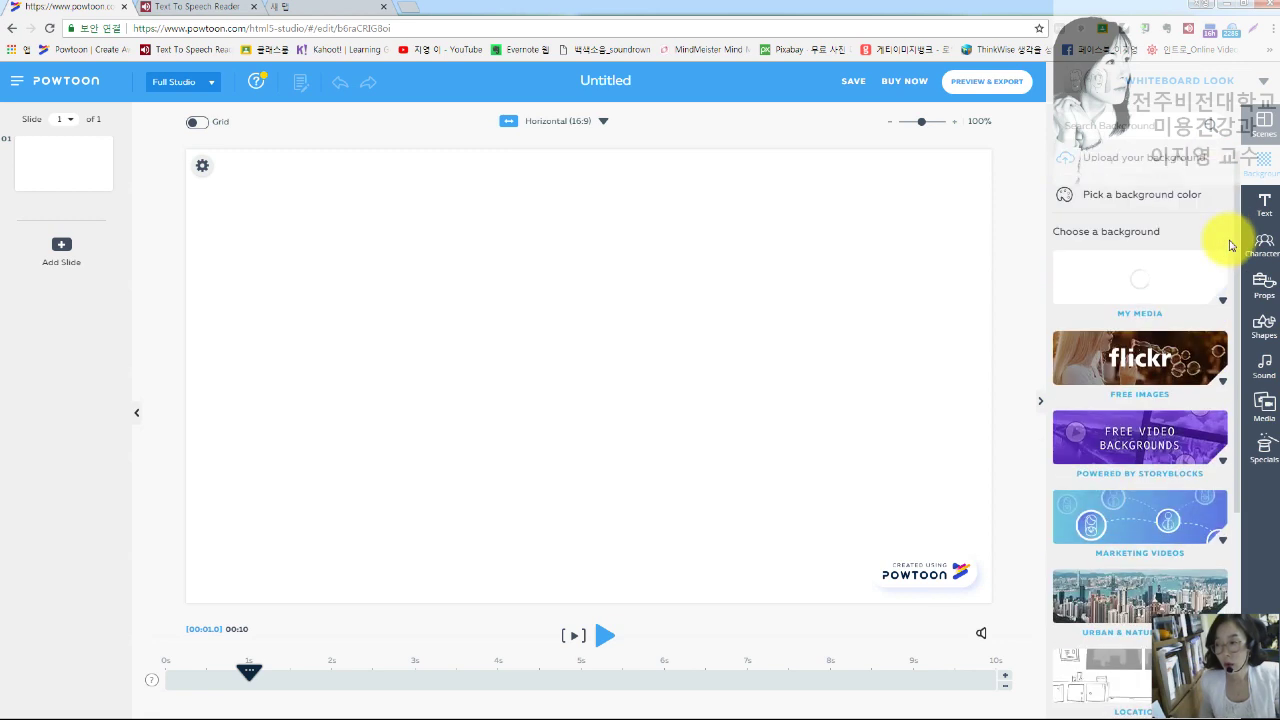
left_click(1224, 462)
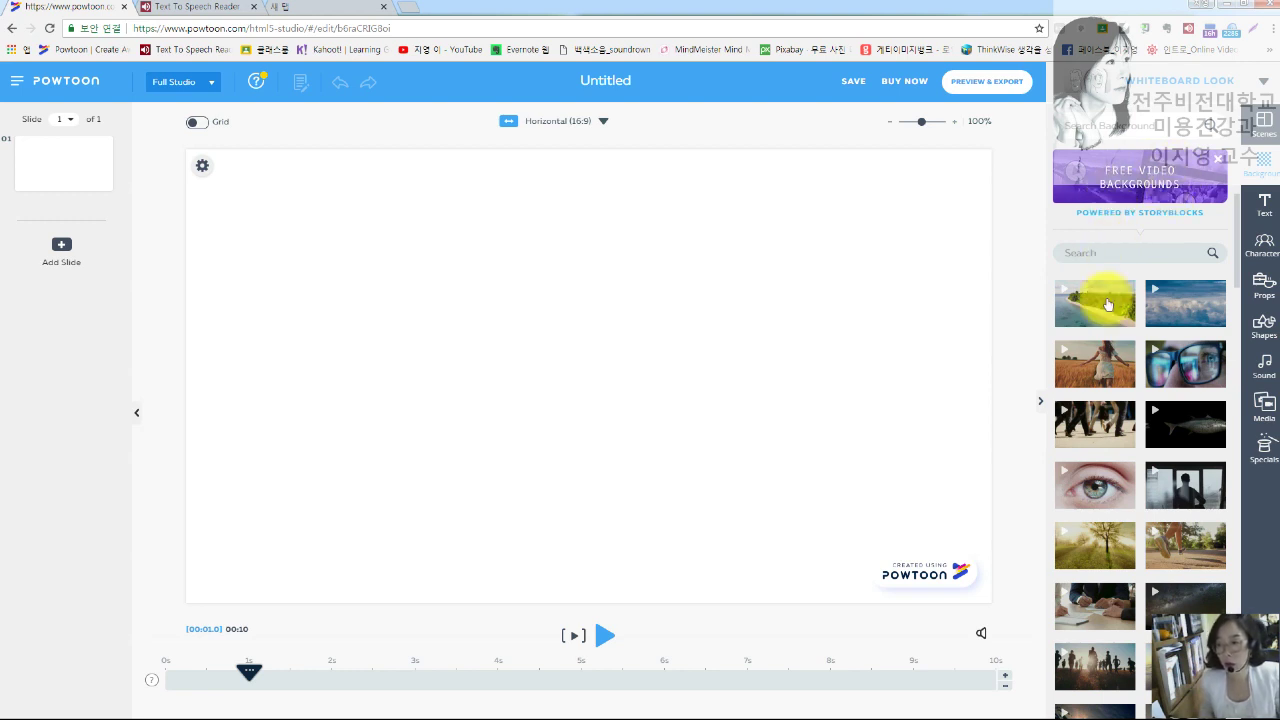
mouse_move(1107, 304)
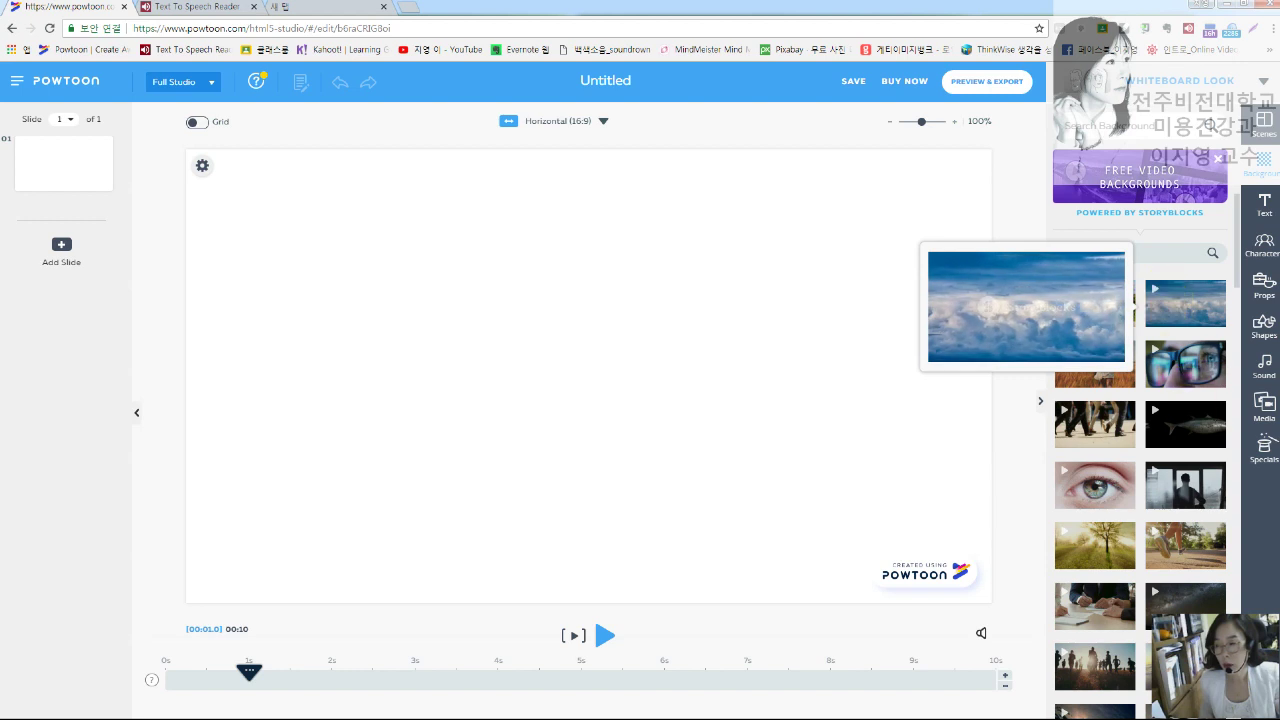
mouse_move(1186, 372)
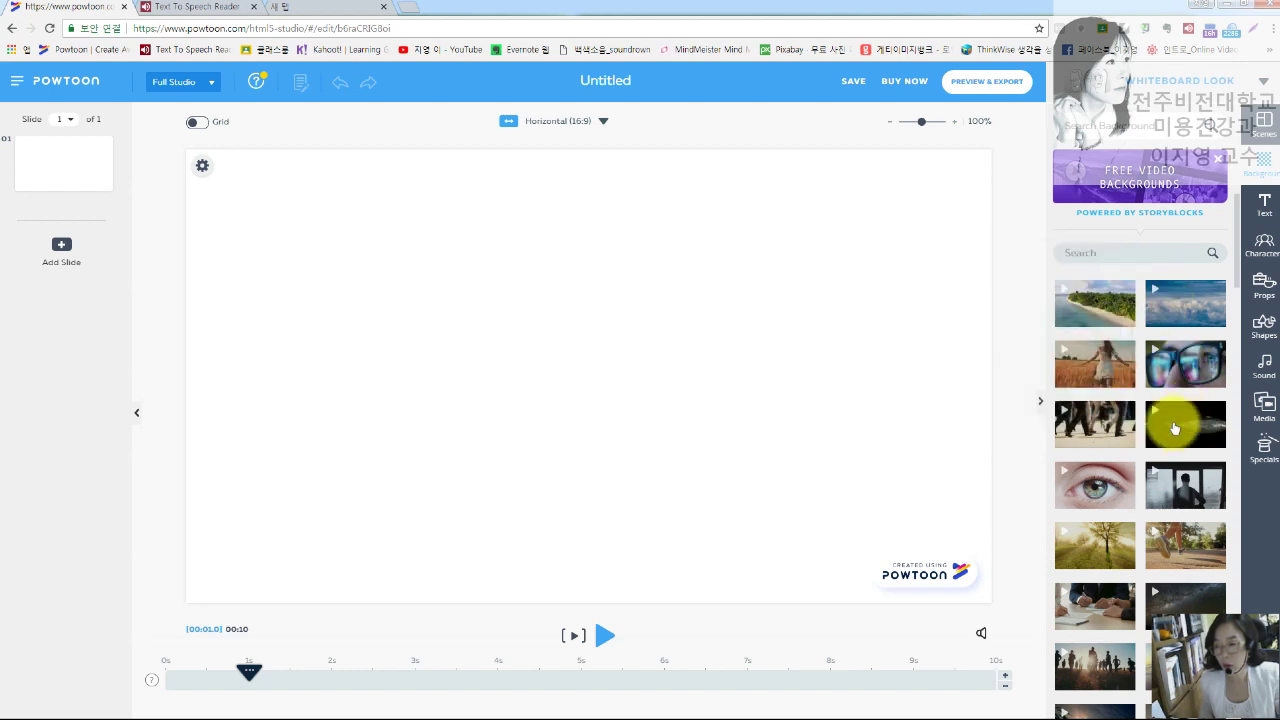
mouse_move(1155, 428)
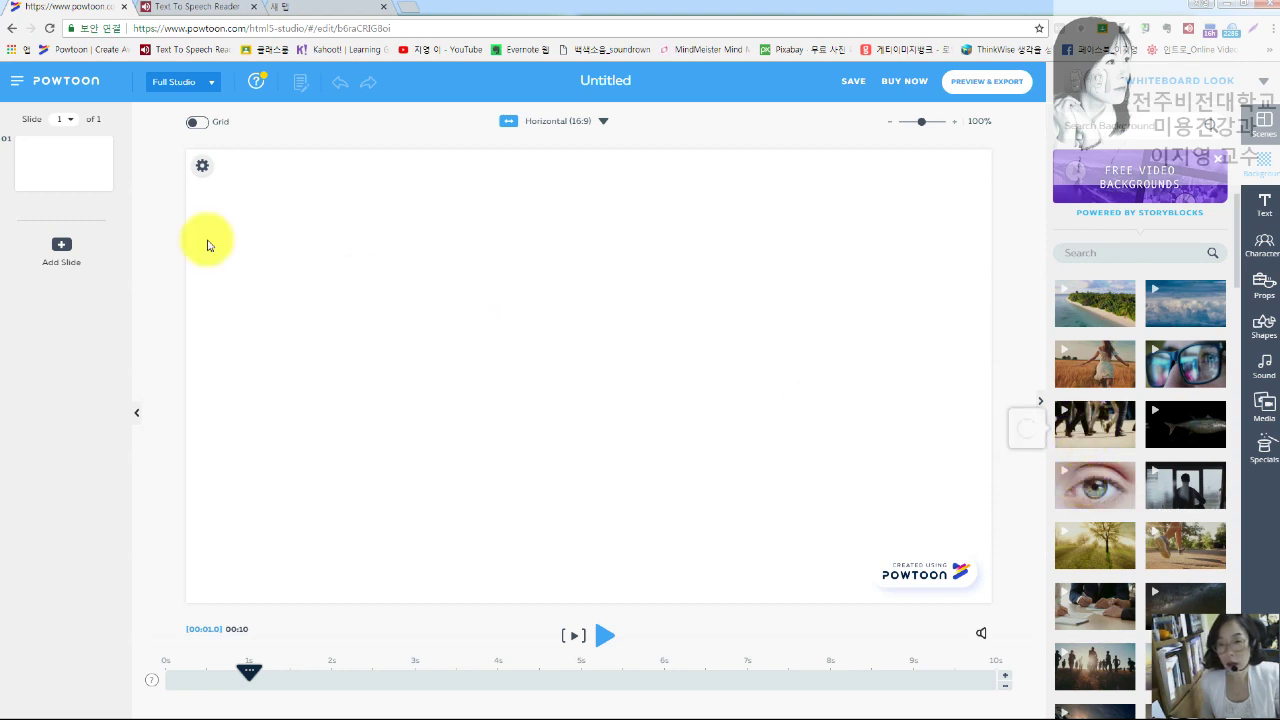
Add a second slide and fill its background with the Storyblocks video of two girls running on grass.
left_click(62, 246)
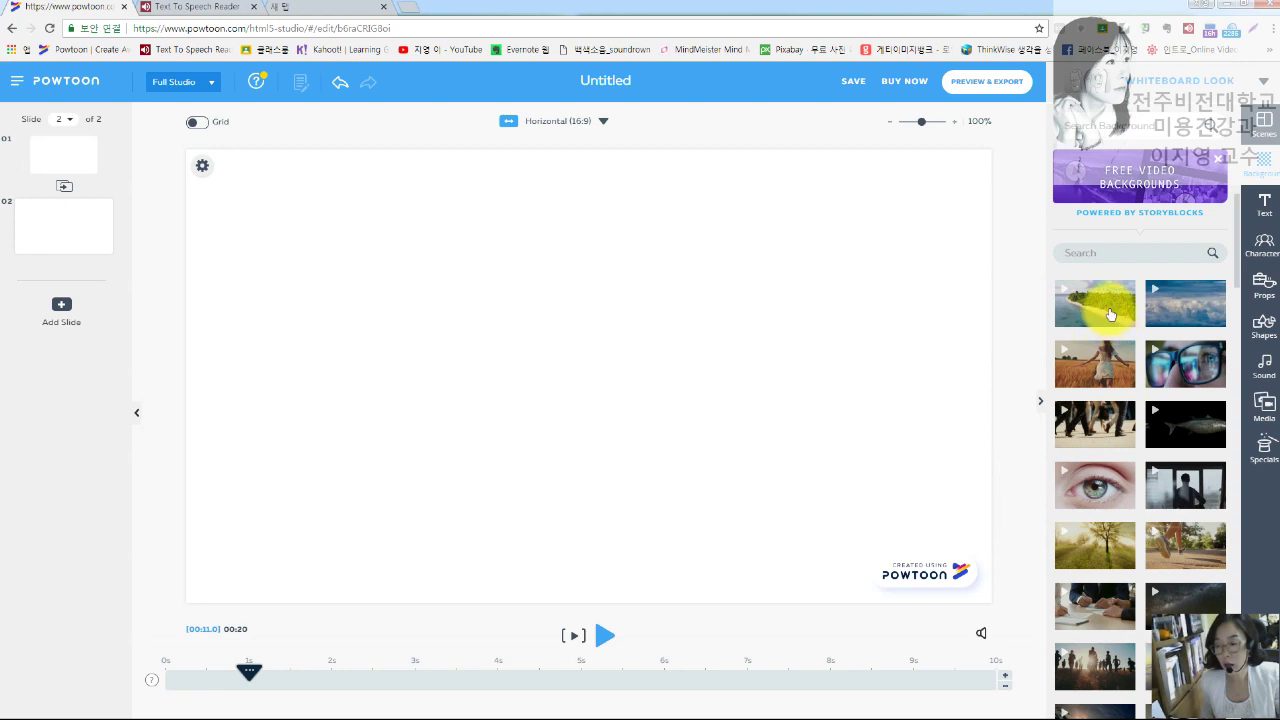
scroll(1142, 555, "down", 6)
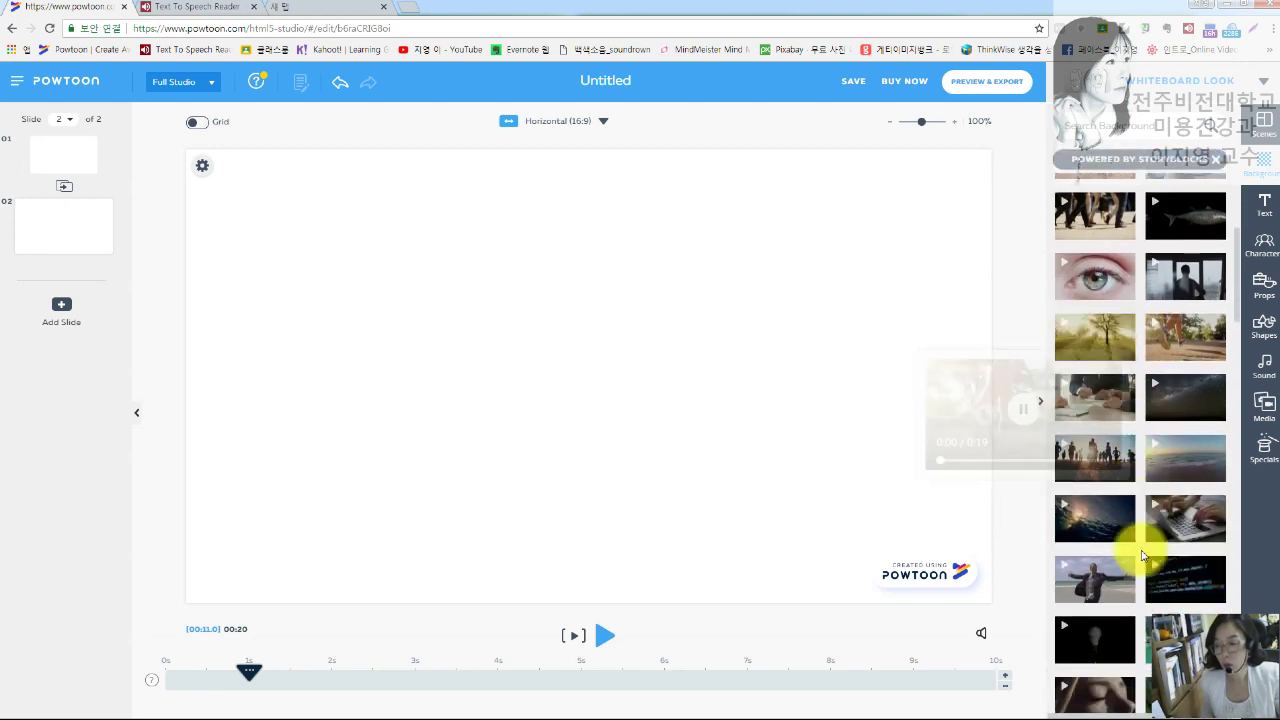
scroll(1142, 553, "down", 3)
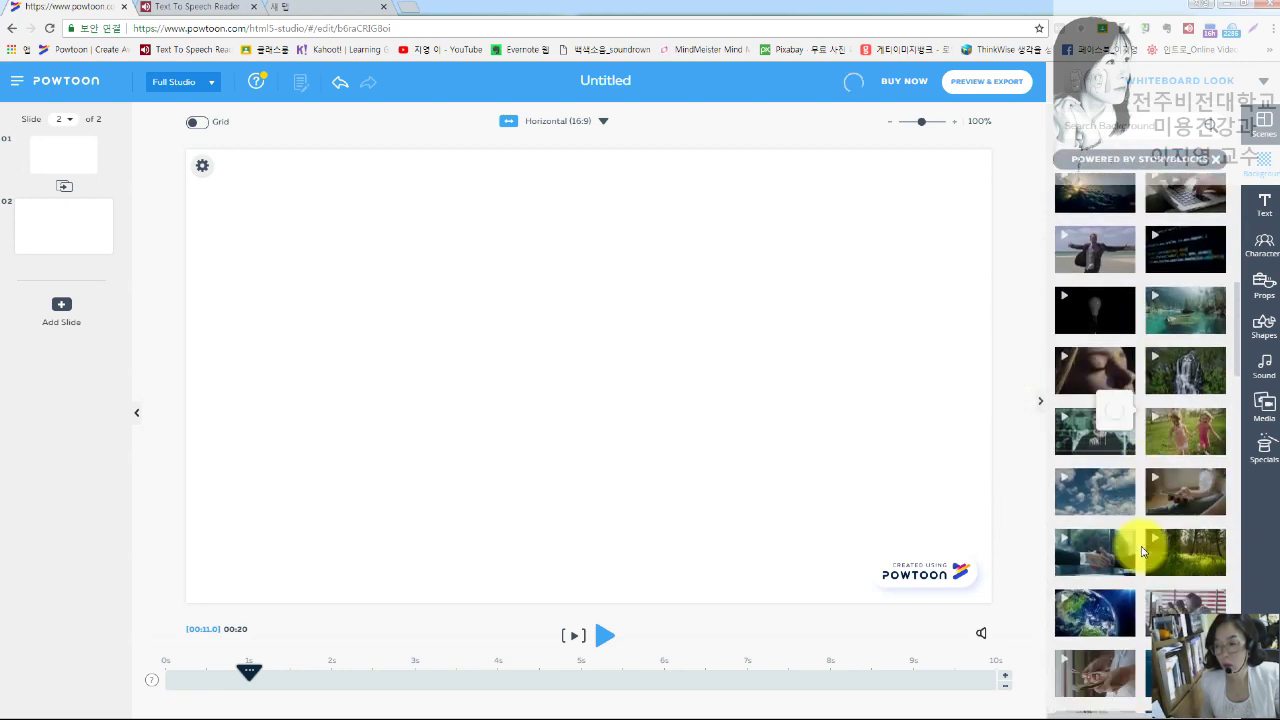
left_click(1182, 437)
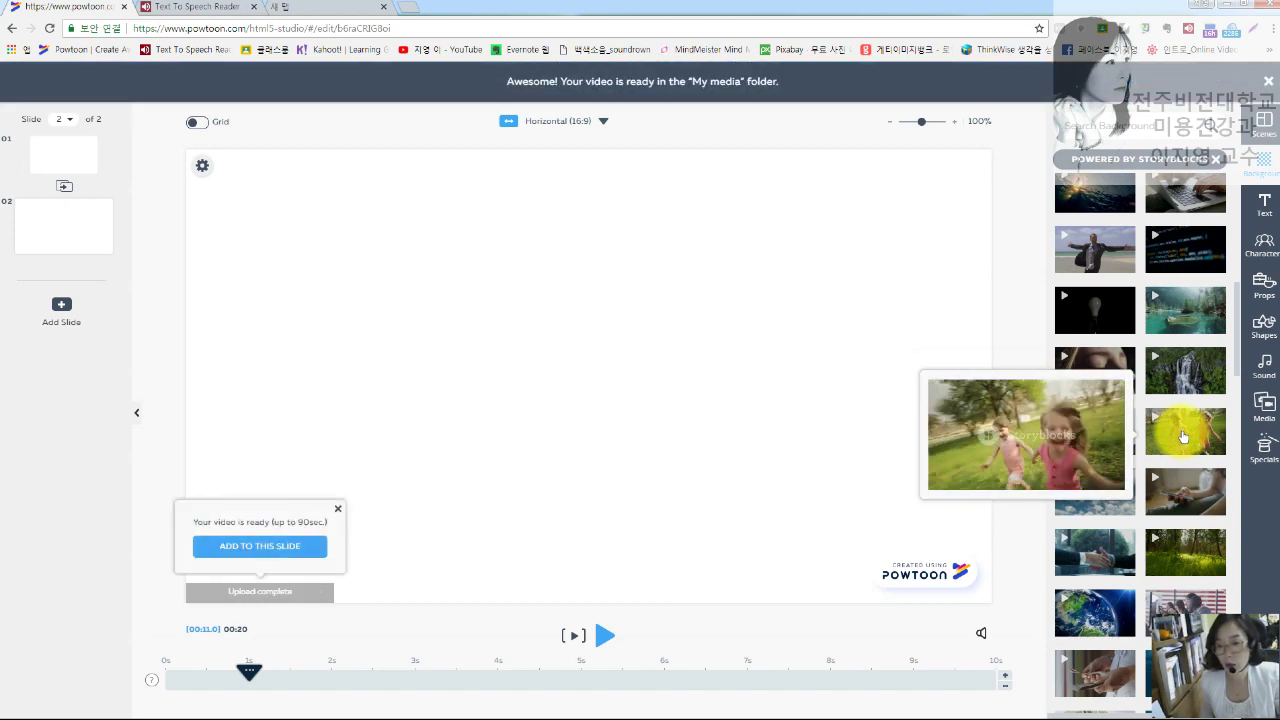
left_click(278, 552)
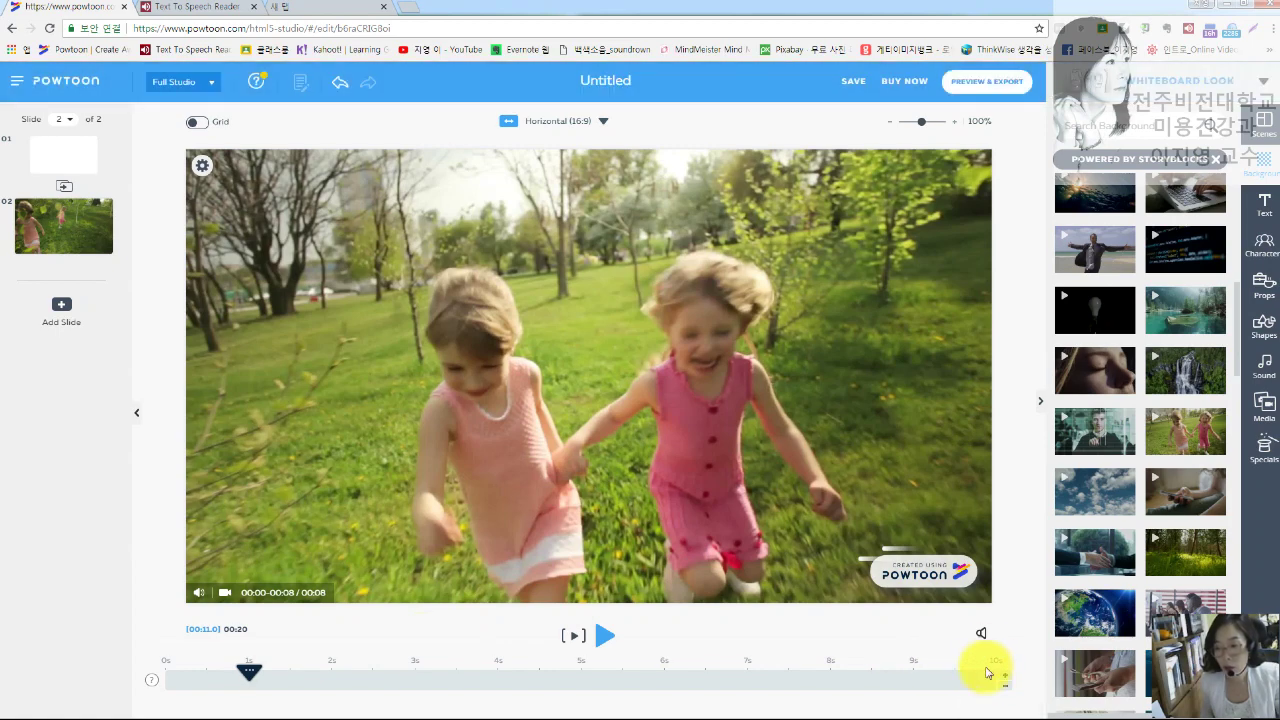
Play the preview of slide 2 and switch to slide 1.
left_click(577, 637)
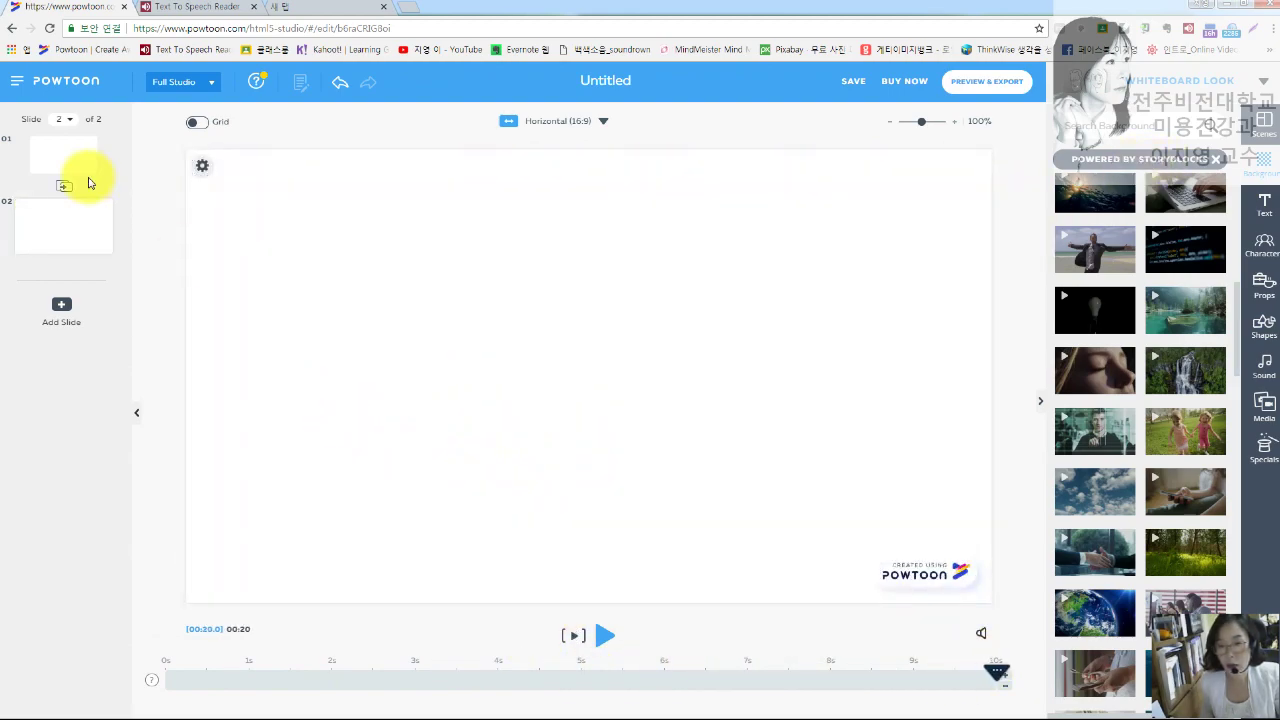
left_click(69, 160)
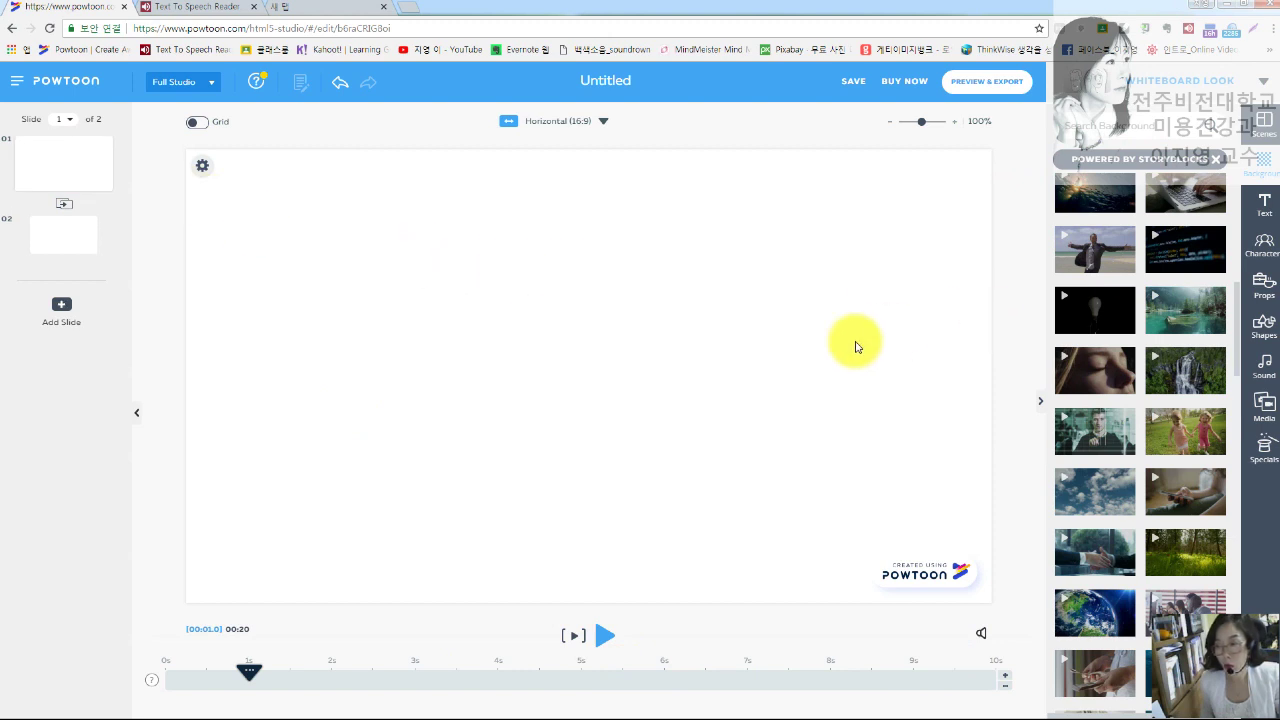
Close the Storyblocks category, reorder the slides so the rose image comes first, and switch to the blank second slide.
left_click(1216, 160)
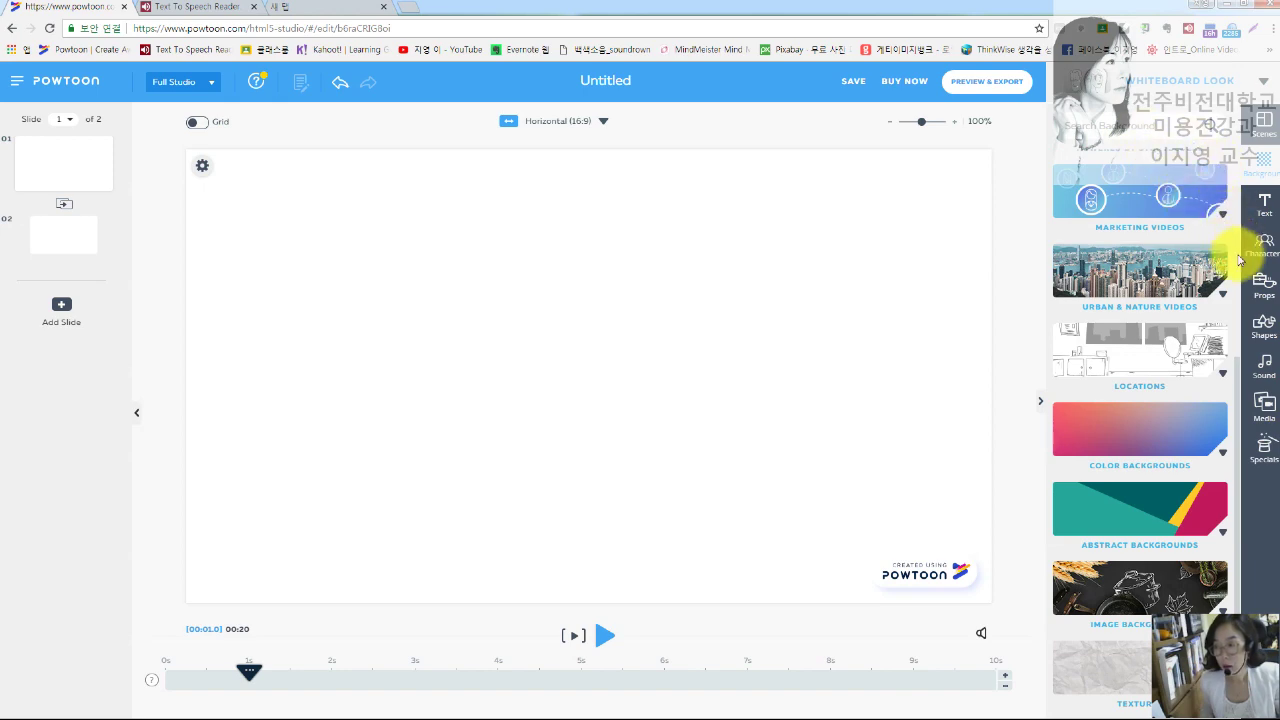
left_click(83, 237)
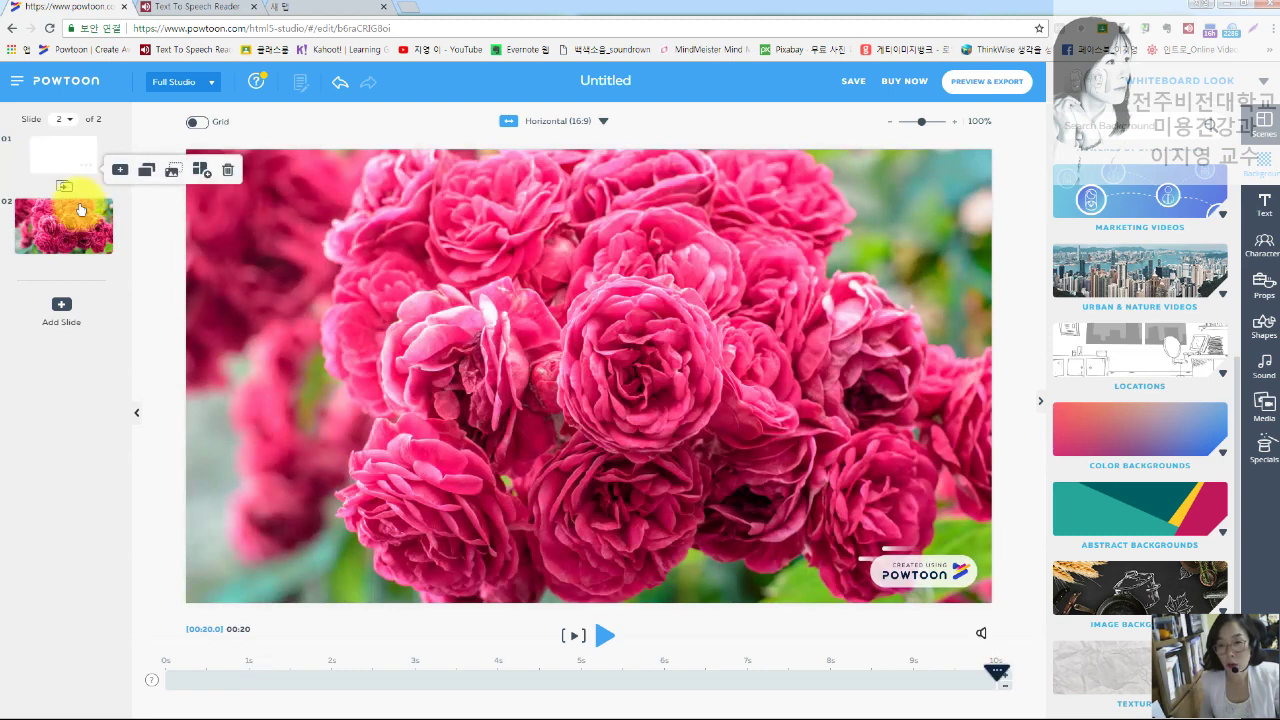
left_click(67, 158)
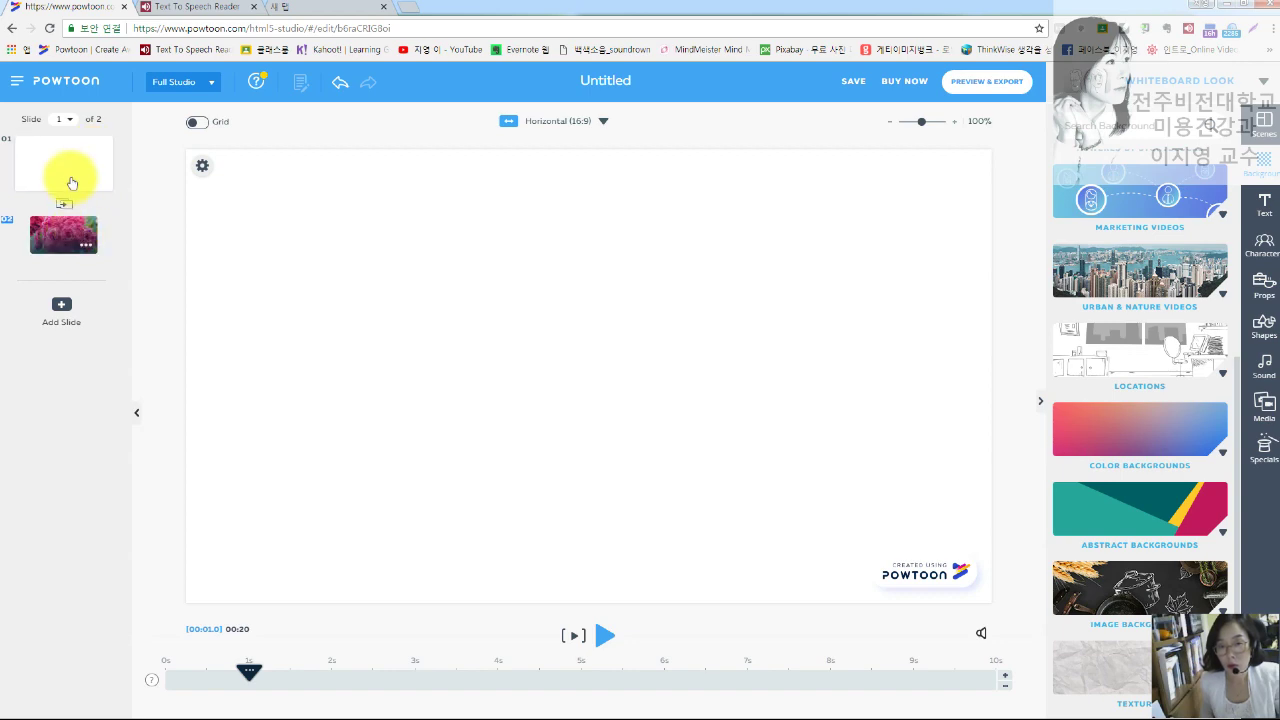
left_click(75, 248)
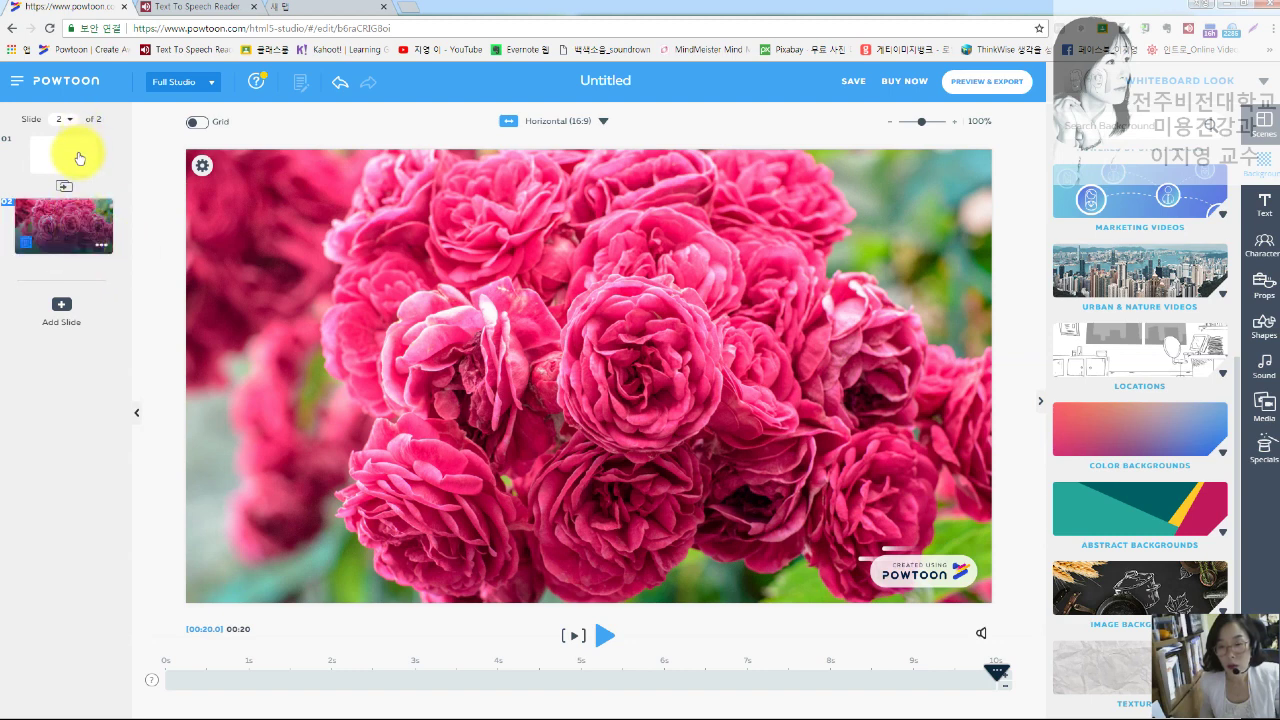
left_click_drag(79, 158, 50, 158)
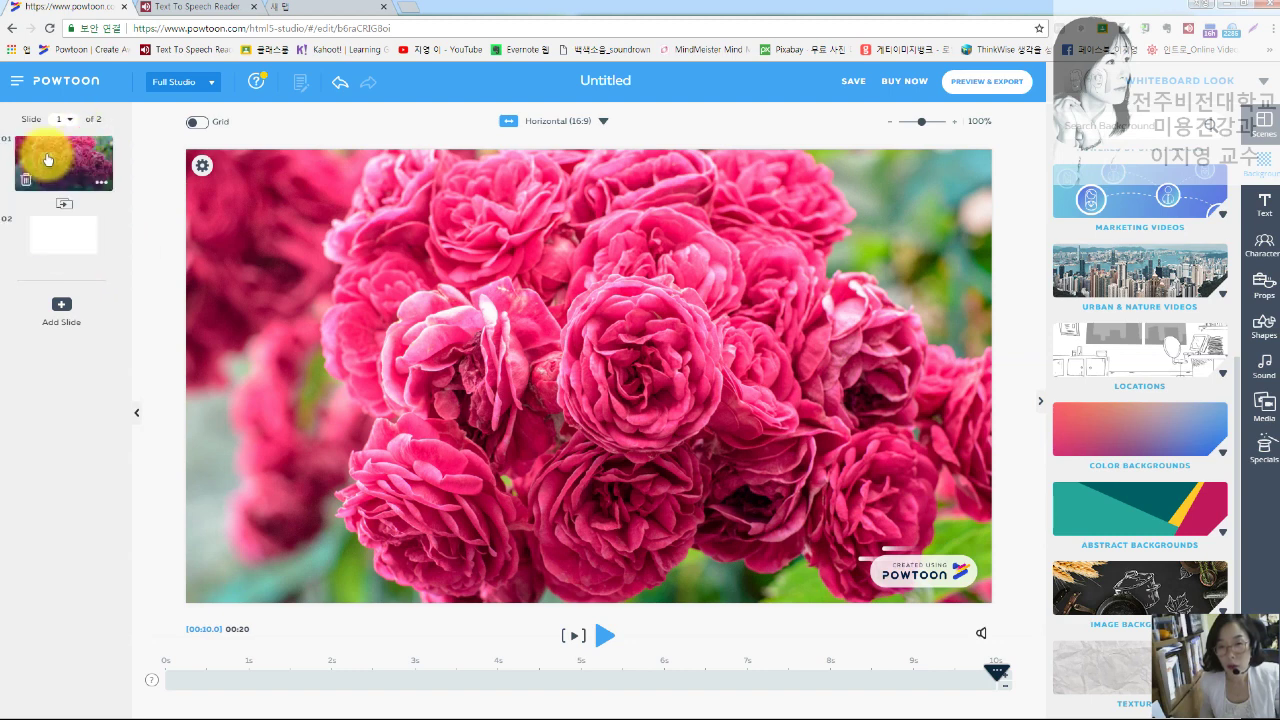
left_click(68, 241)
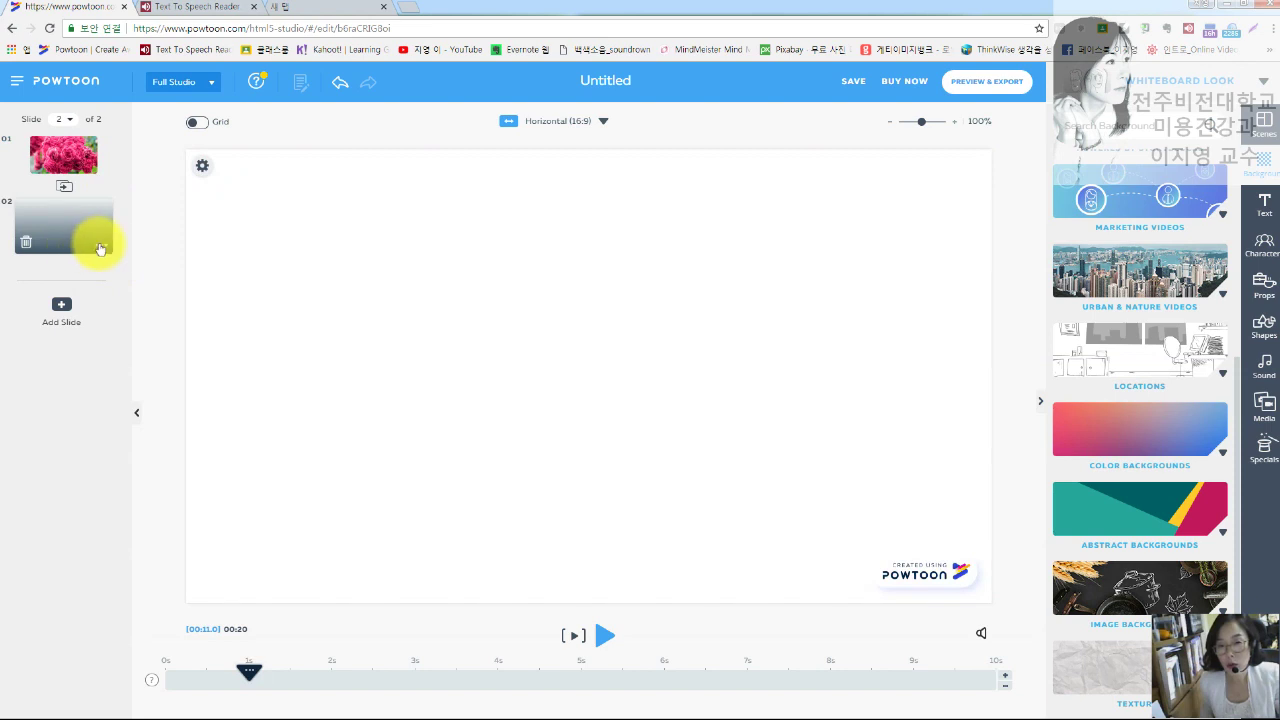
Fill slide 2 with the emoji reactions clip from Marketing Videos and delete the extra third slide.
left_click(1222, 215)
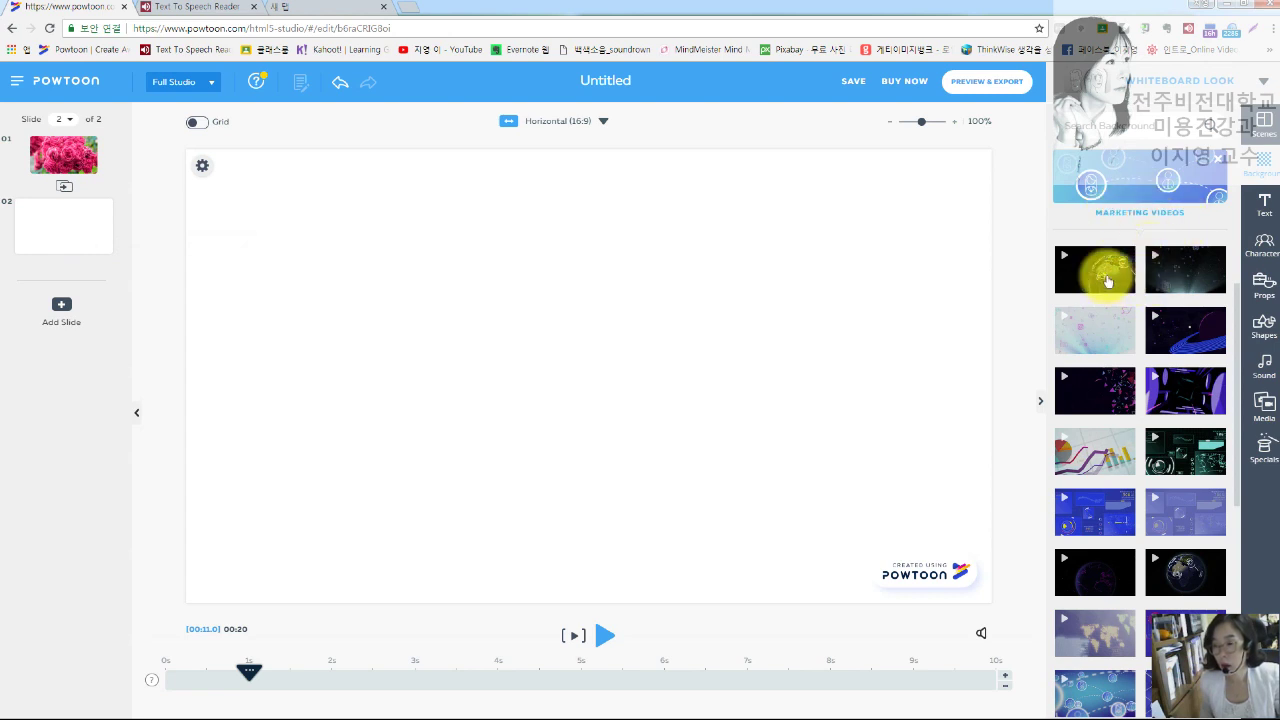
mouse_move(1100, 280)
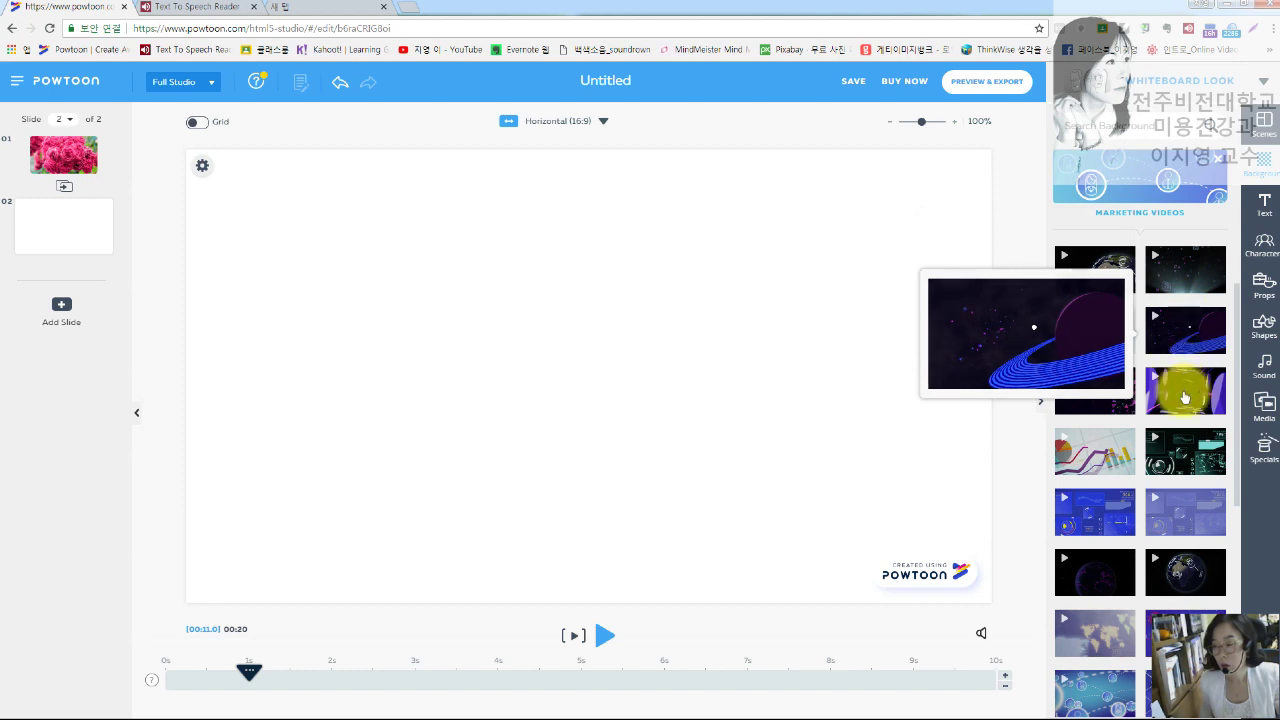
mouse_move(1176, 397)
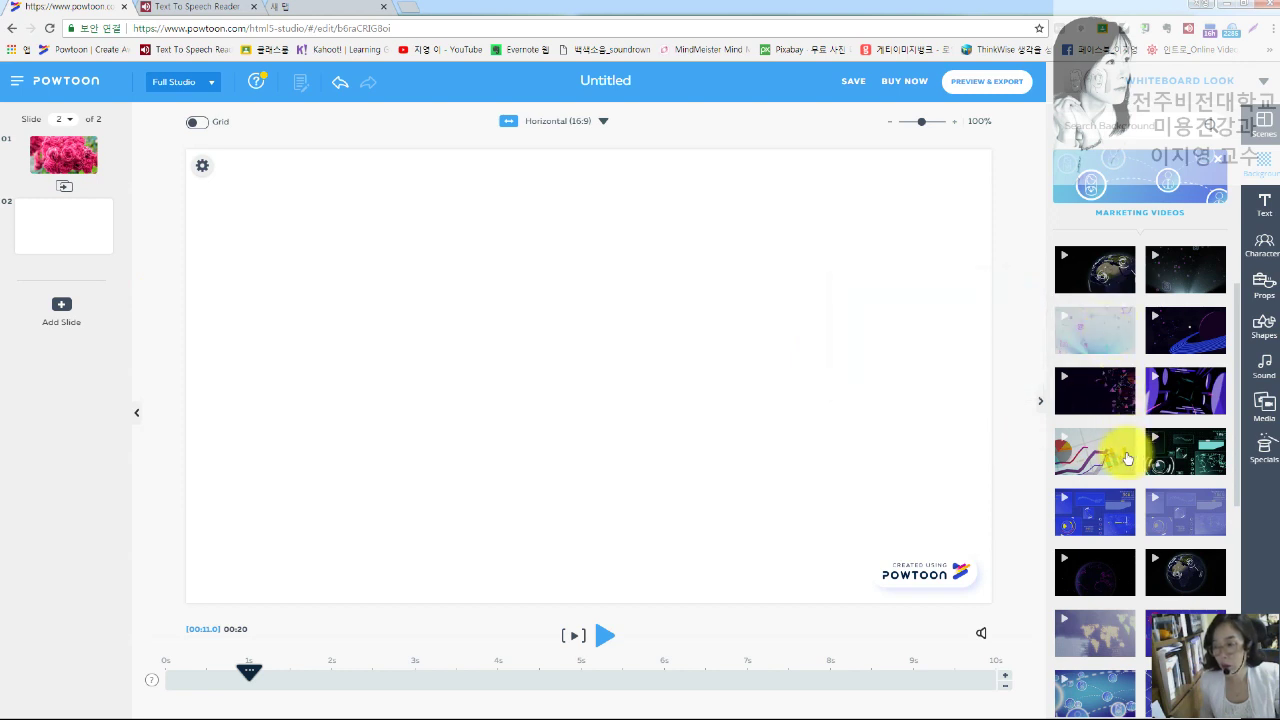
mouse_move(1110, 510)
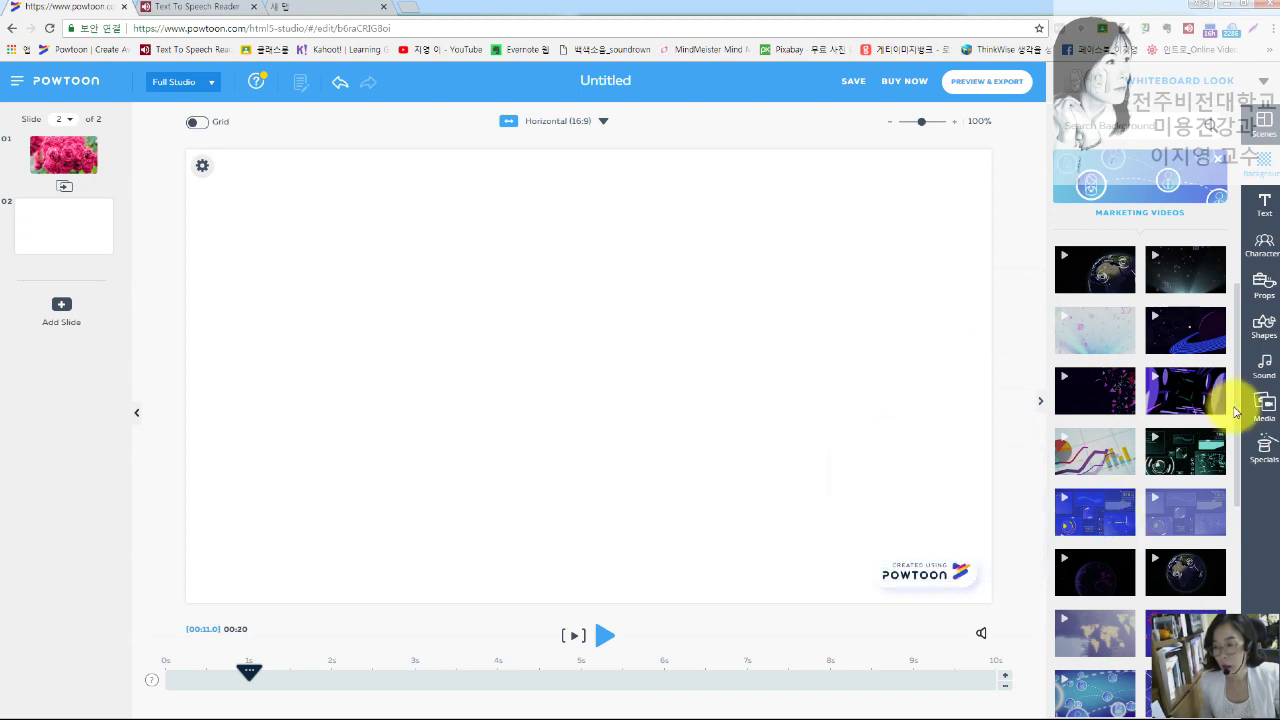
left_click_drag(1238, 410, 1237, 486)
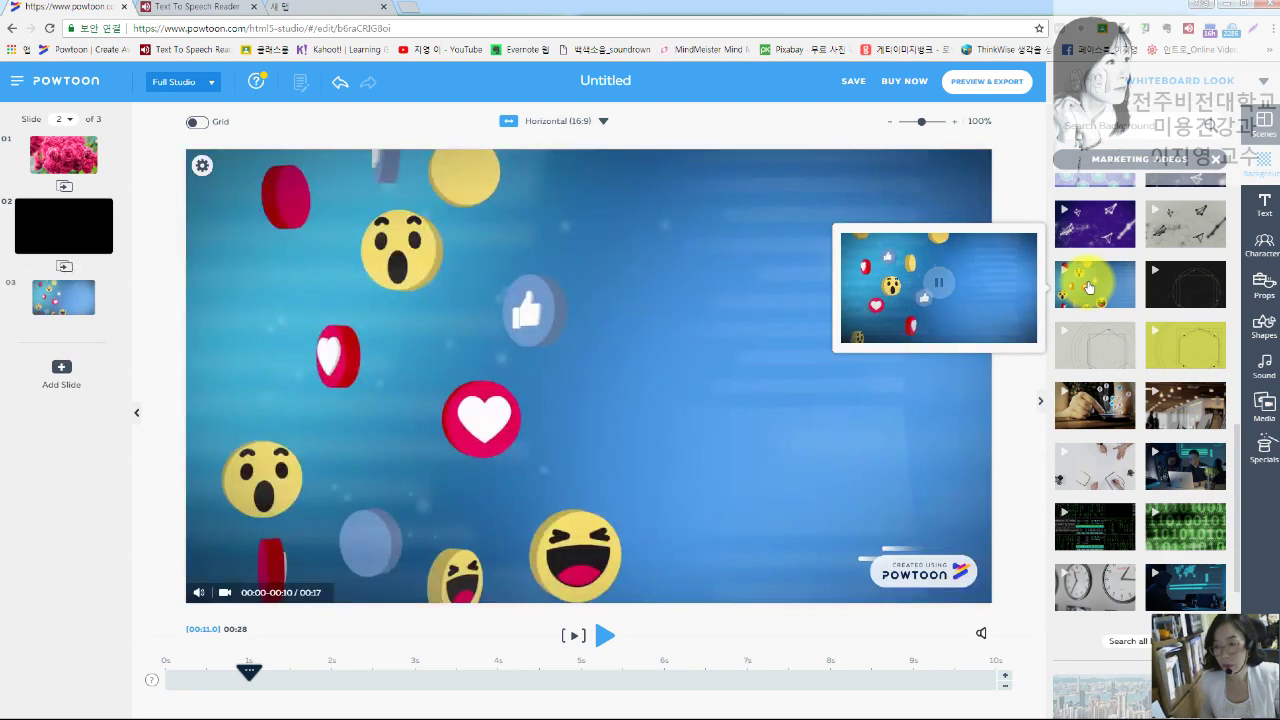
left_click(42, 303)
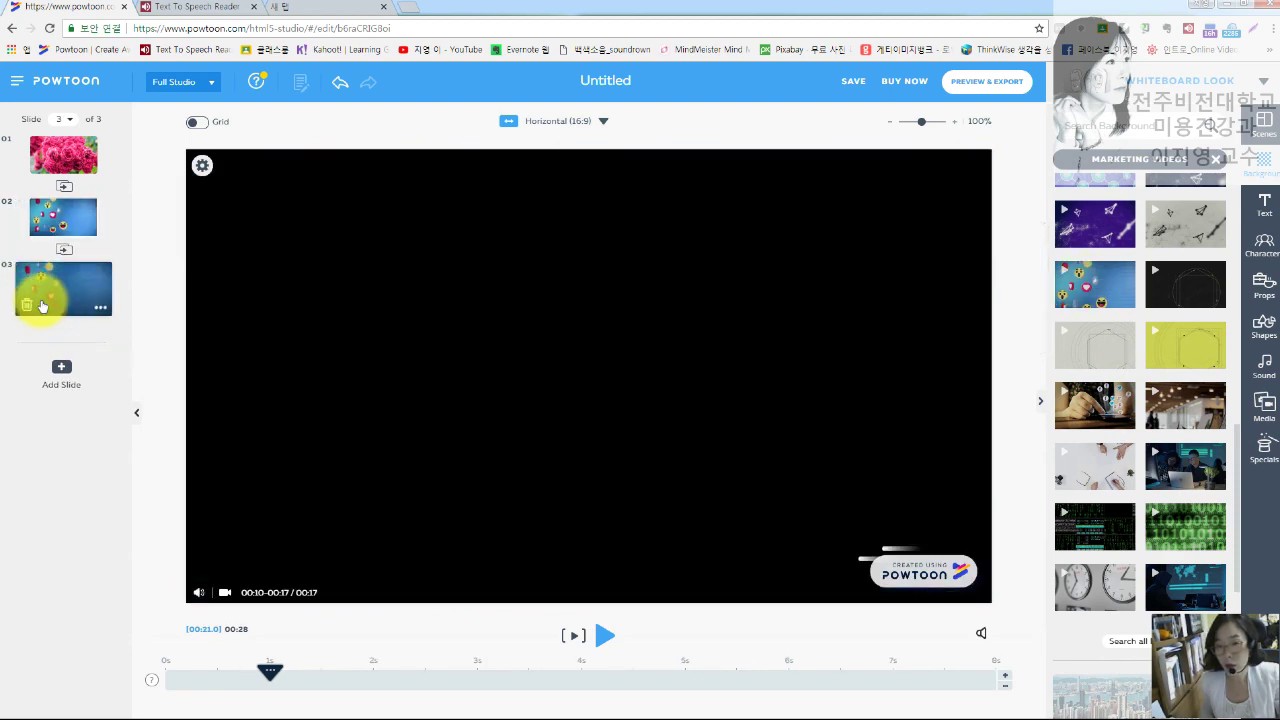
left_click(34, 305)
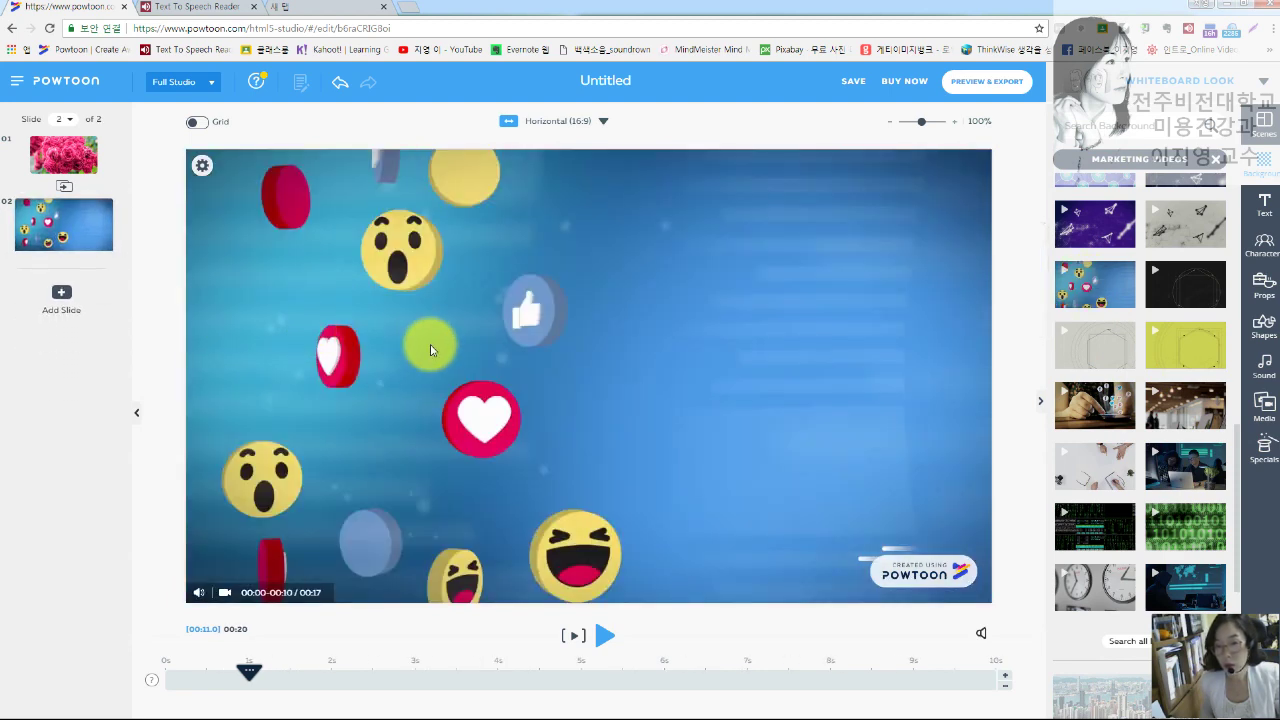
Add a third slide, fill it with the blurred white blossoms clip from Urban & Nature Videos, and preview it.
left_click(62, 306)
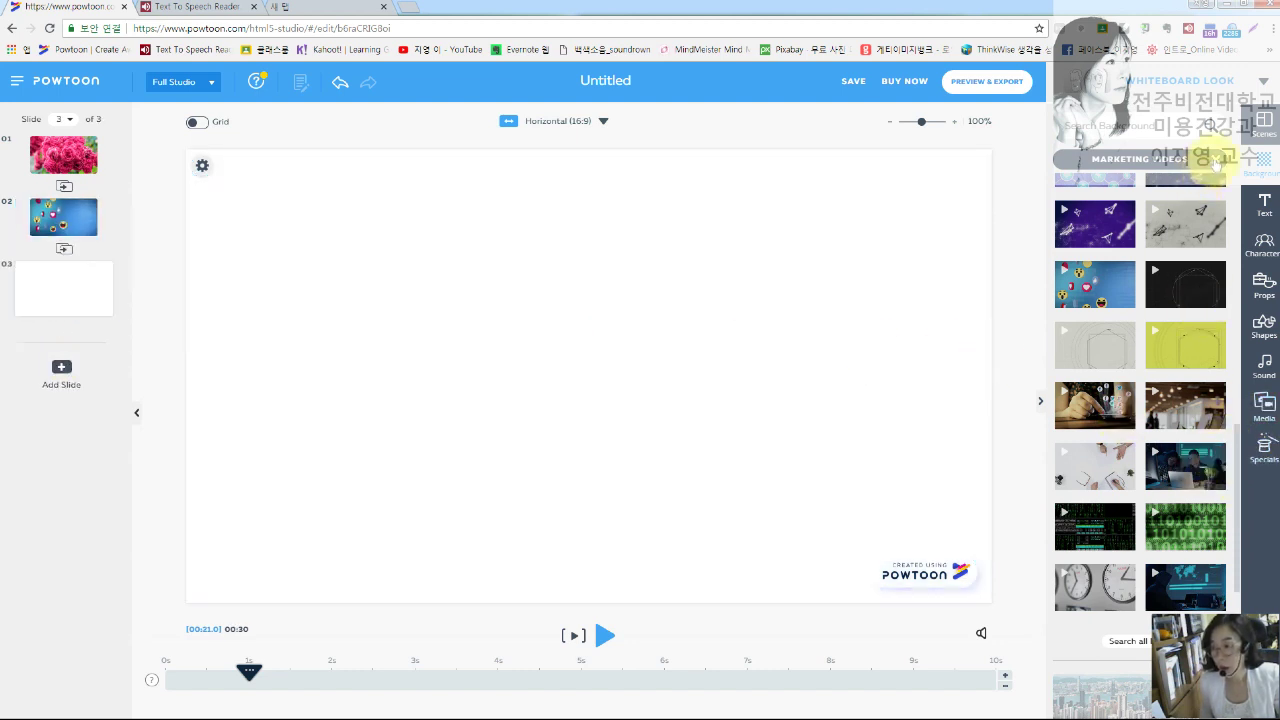
left_click(1216, 161)
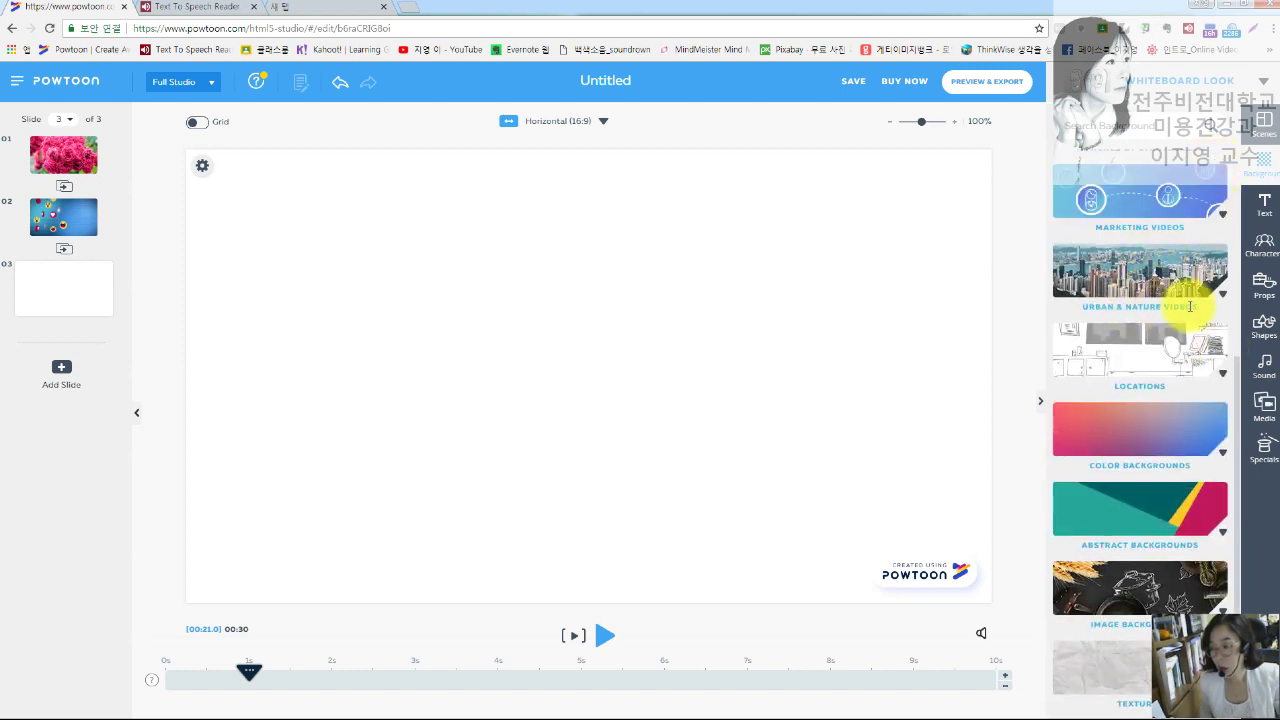
left_click(1222, 295)
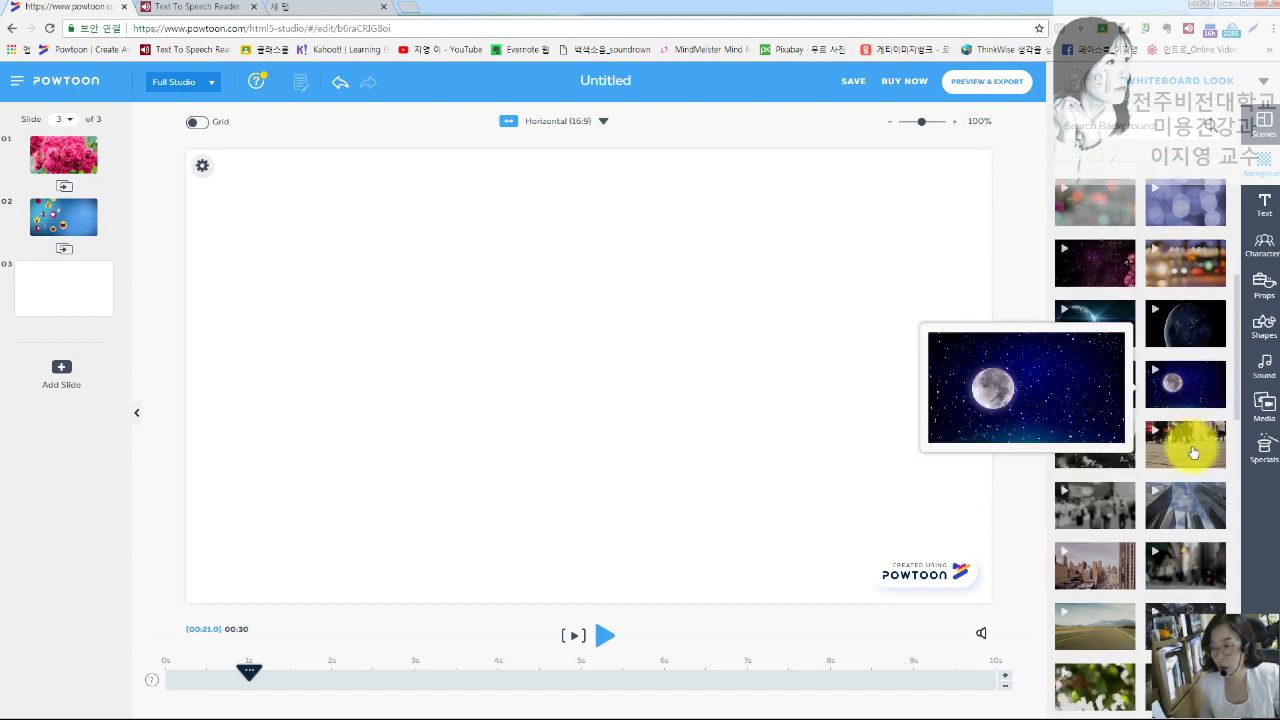
scroll(1193, 453, "down", 3)
scroll(1193, 453, "down", 1)
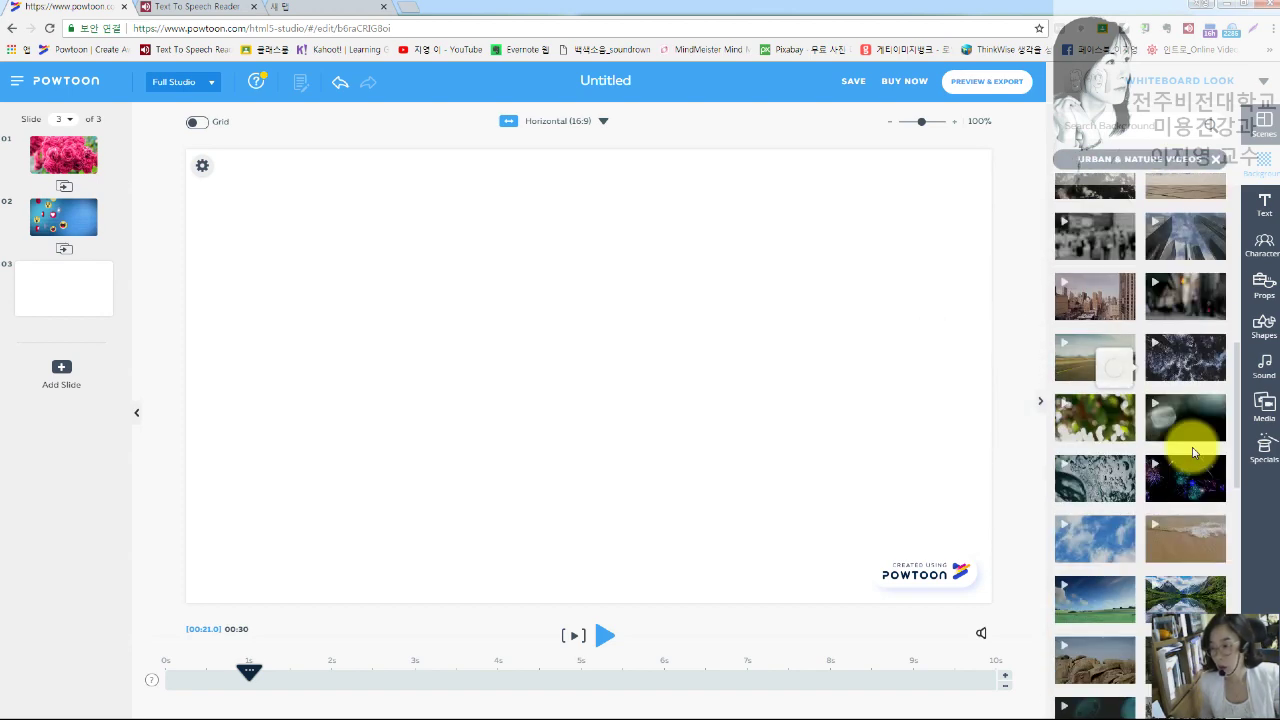
left_click(1119, 427)
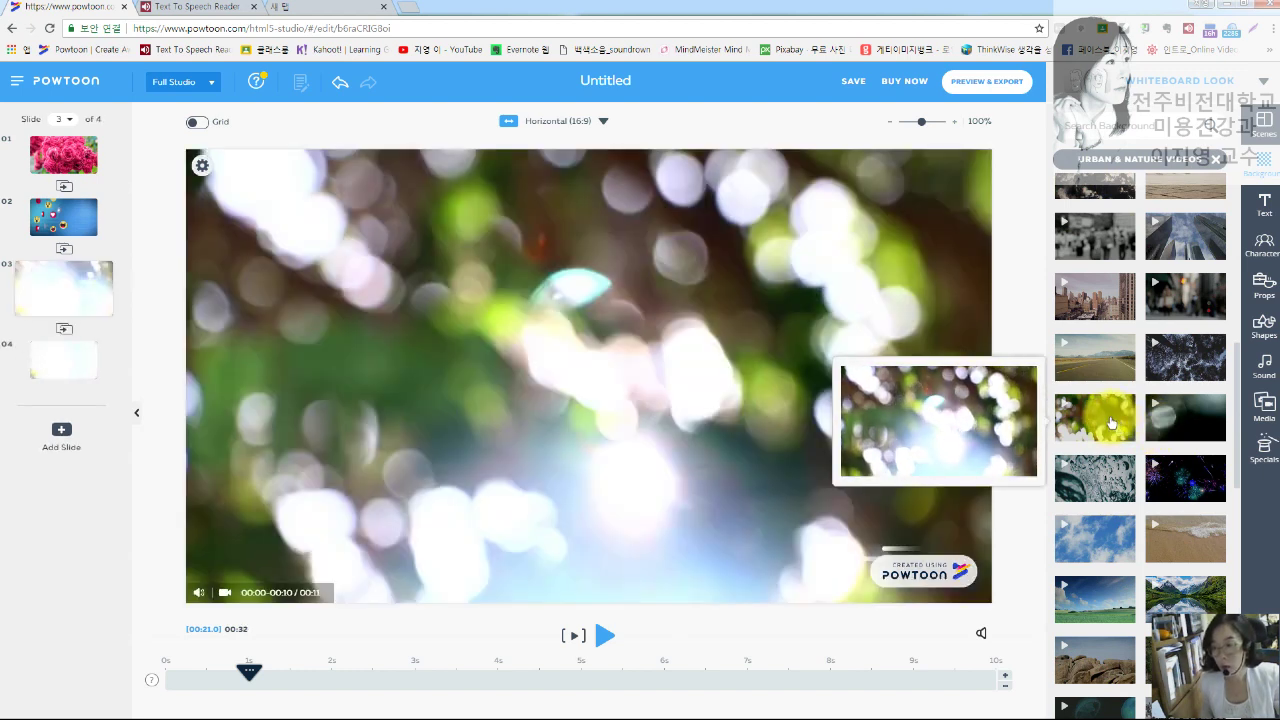
left_click(573, 635)
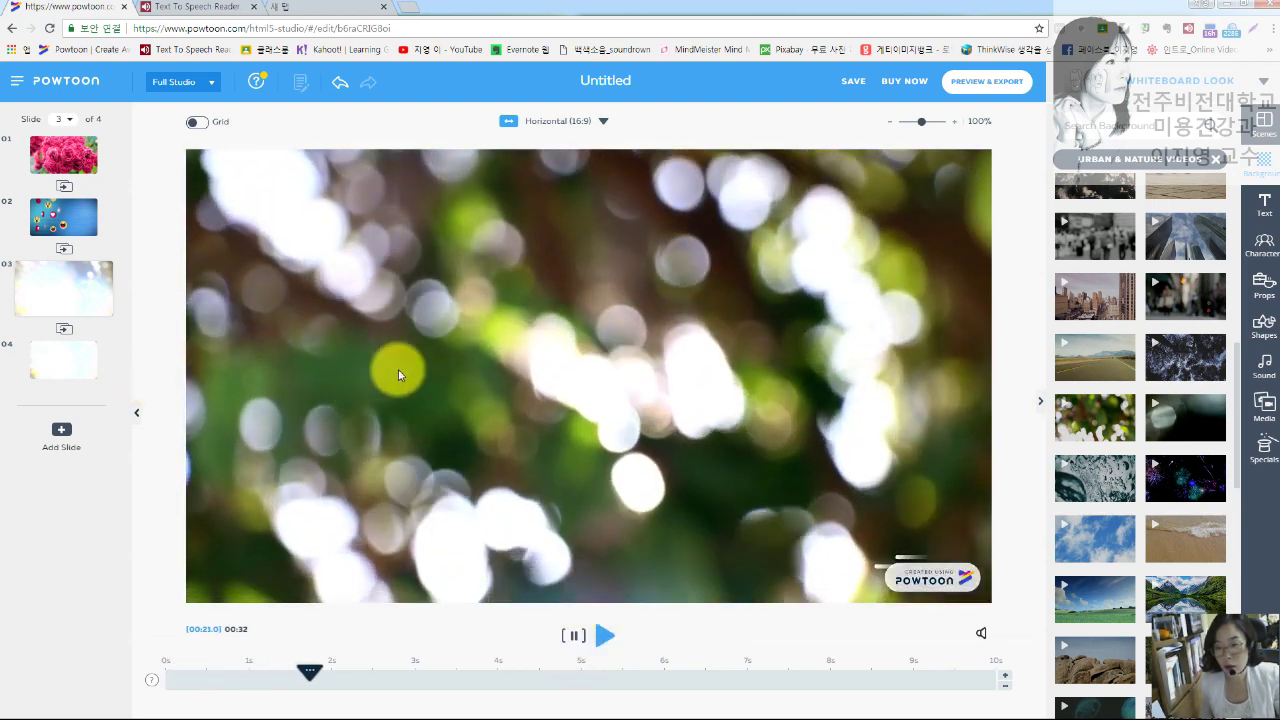
left_click(77, 294)
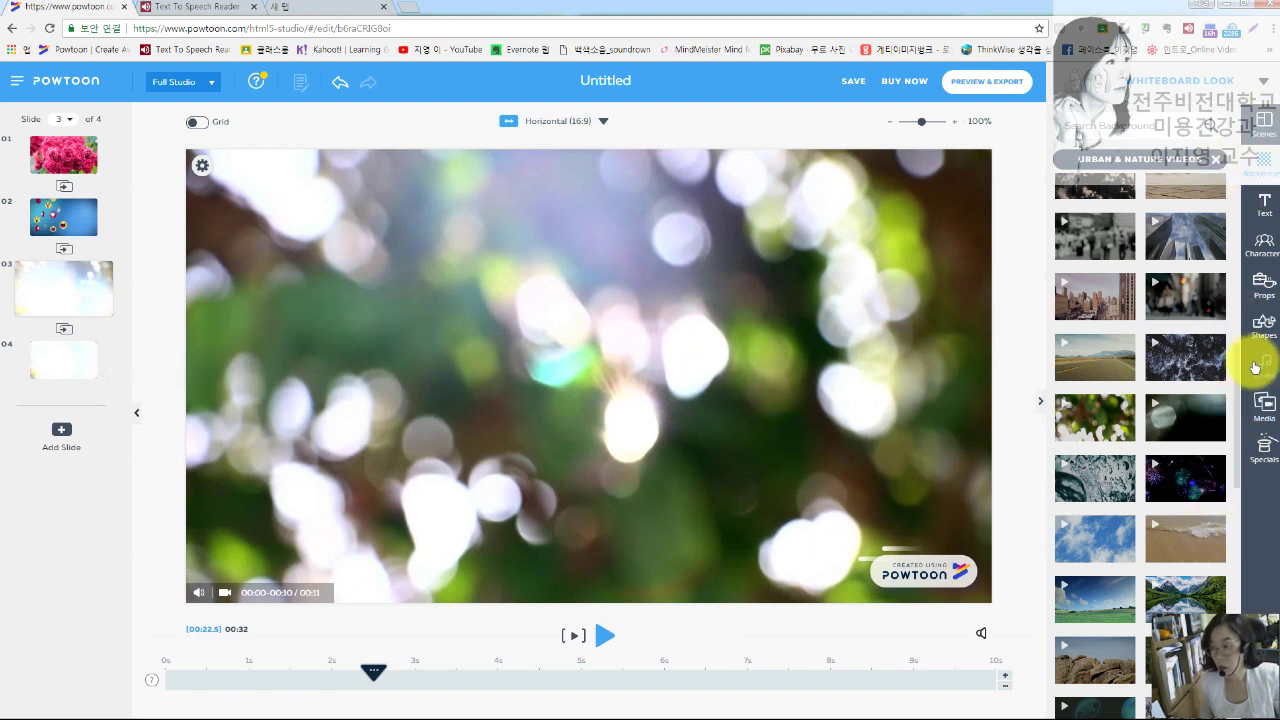
Fill slide 3 with the yellow flowers clip, move the last slide up to third position, and switch to slide 5.
scroll(1215, 420, "down", 4)
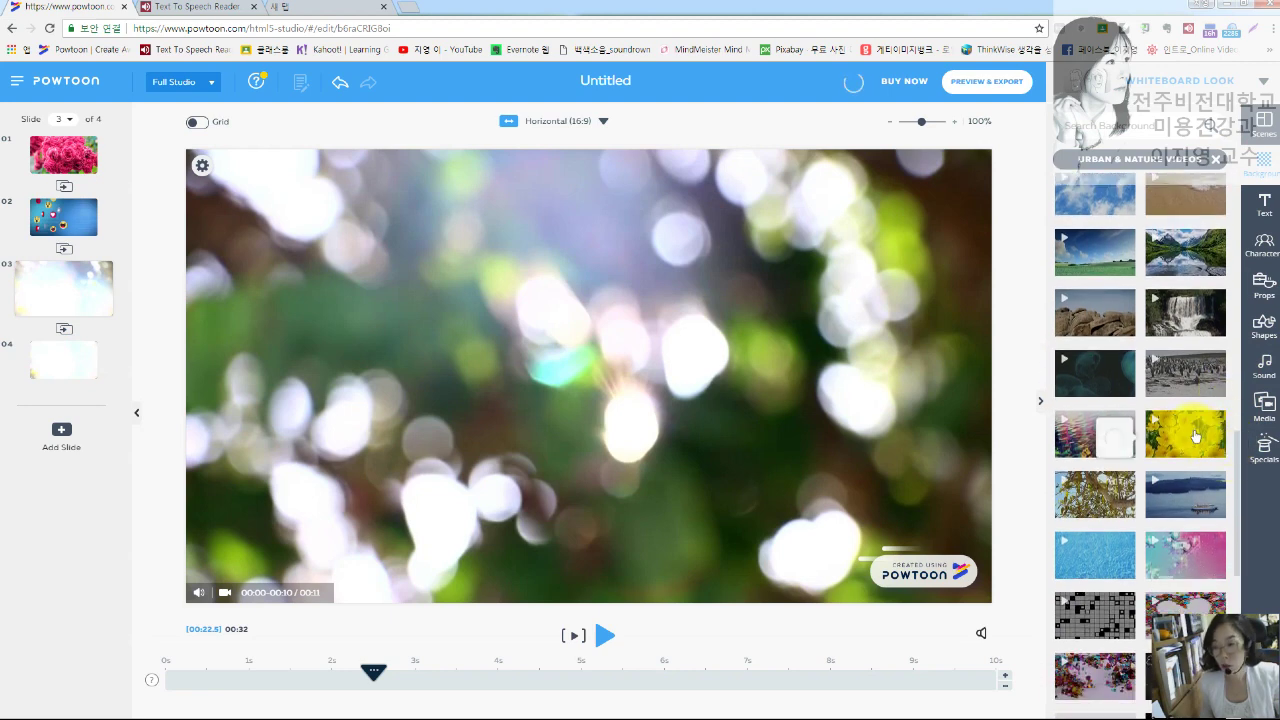
left_click(1195, 436)
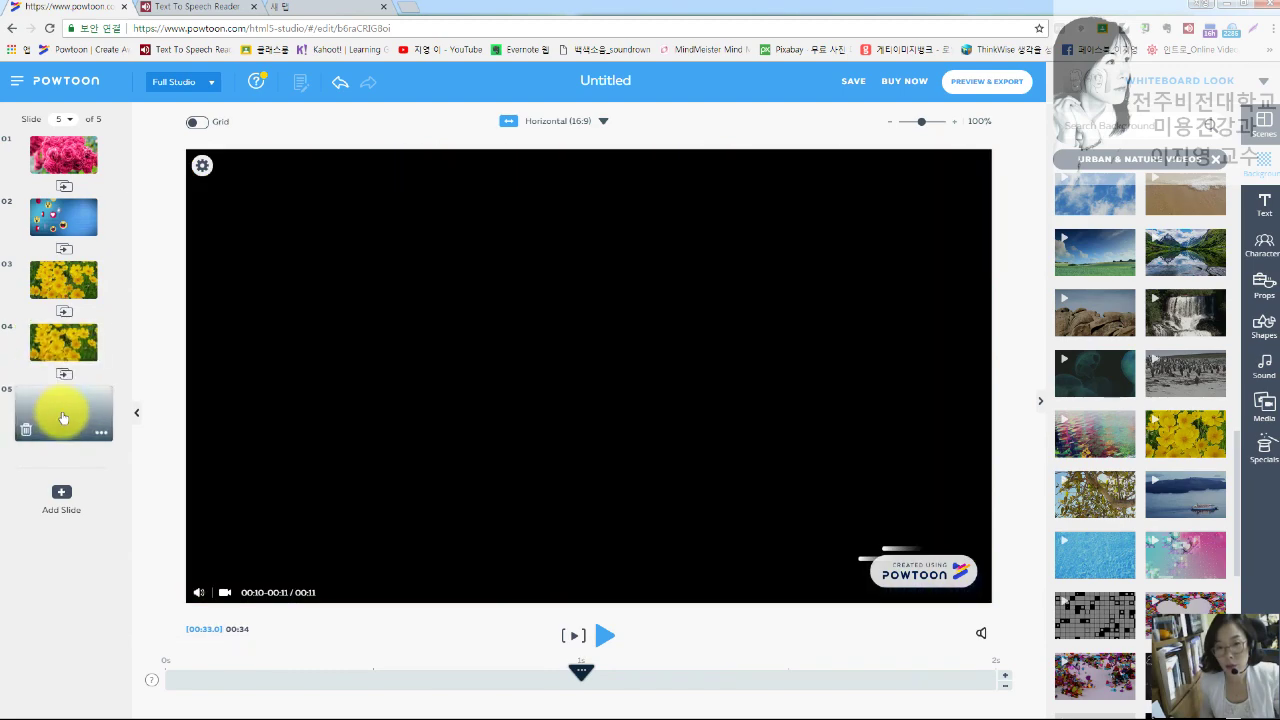
left_click_drag(63, 414, 63, 274)
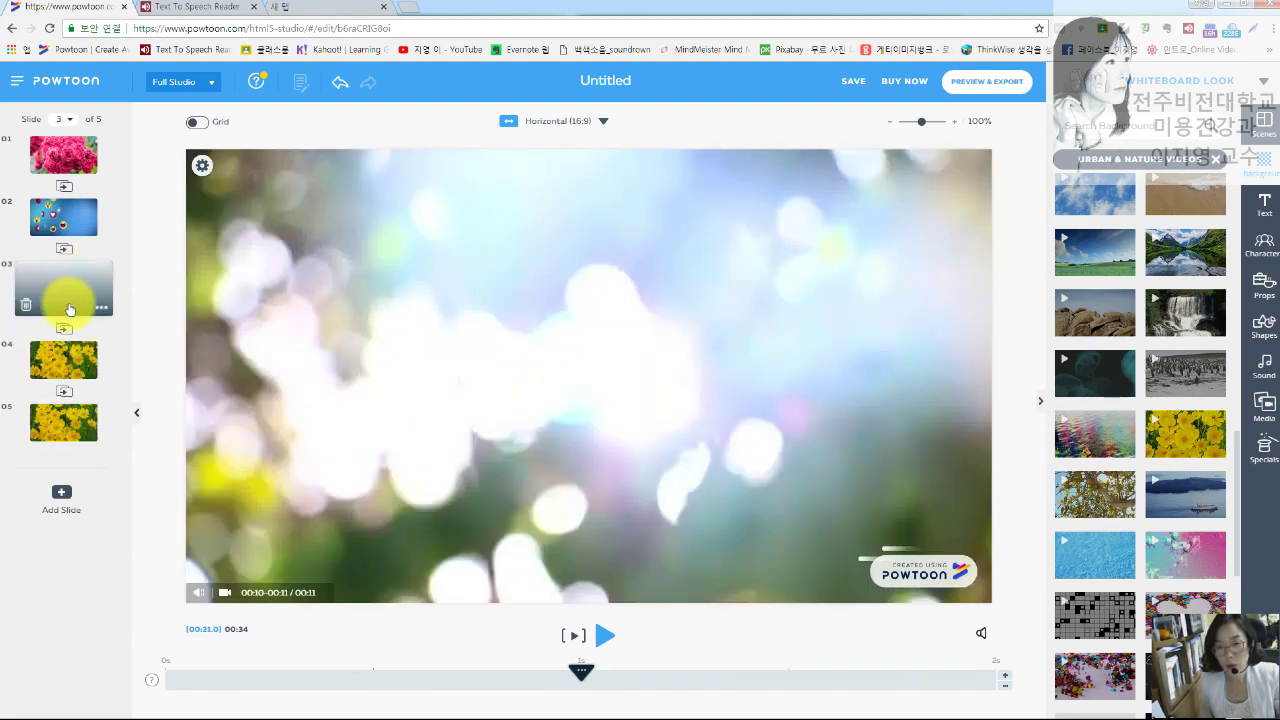
left_click(55, 425)
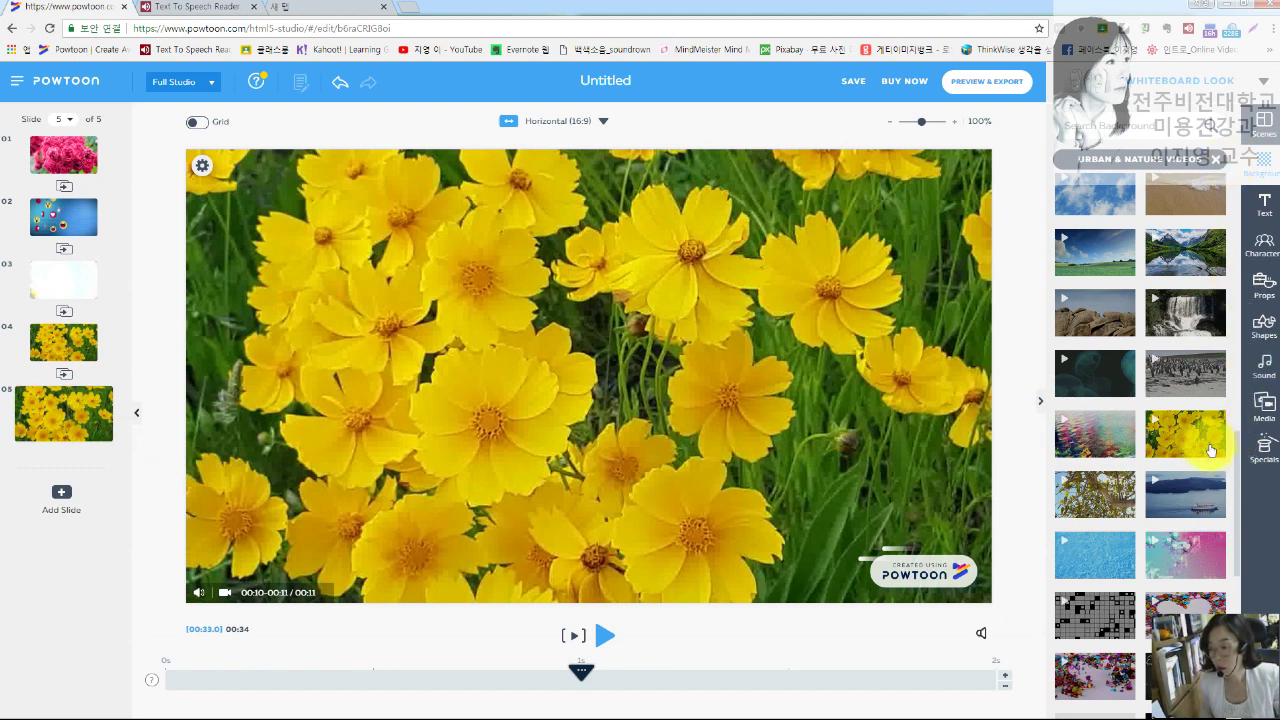
Examine the remaining clips at the end of the Urban & Nature Videos category.
mouse_move(1210, 451)
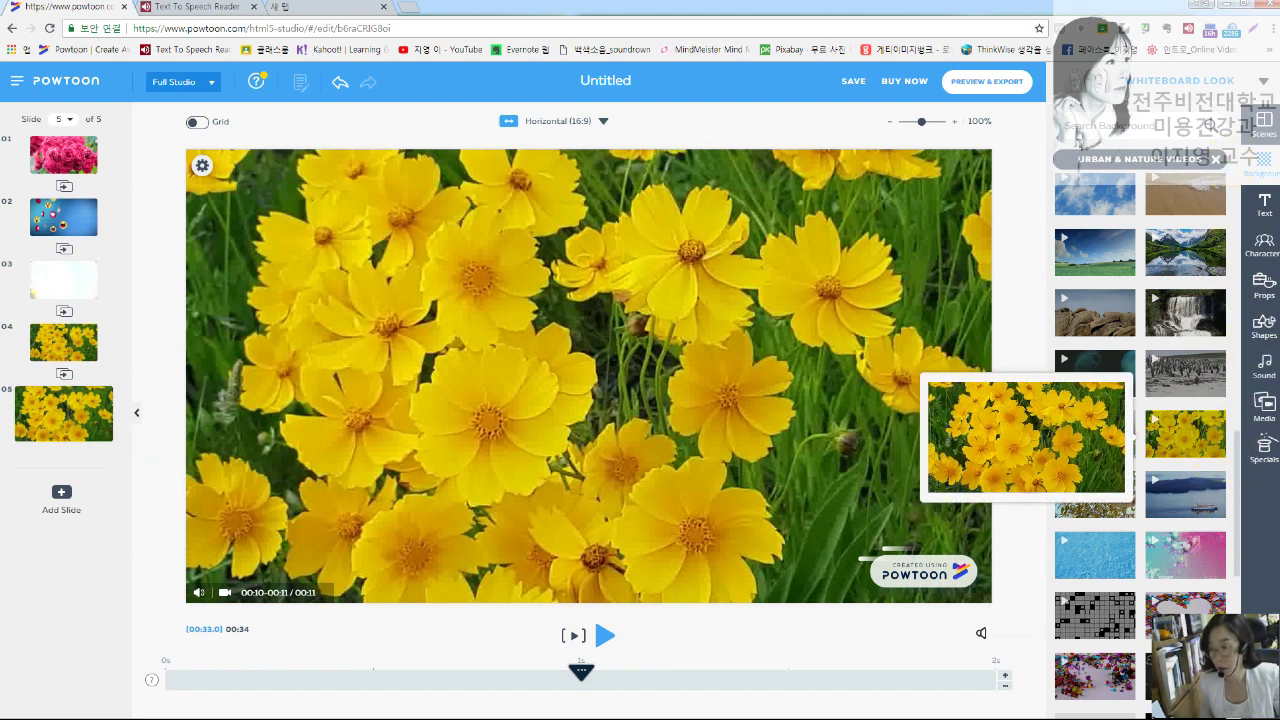
scroll(1239, 453, "down", 3)
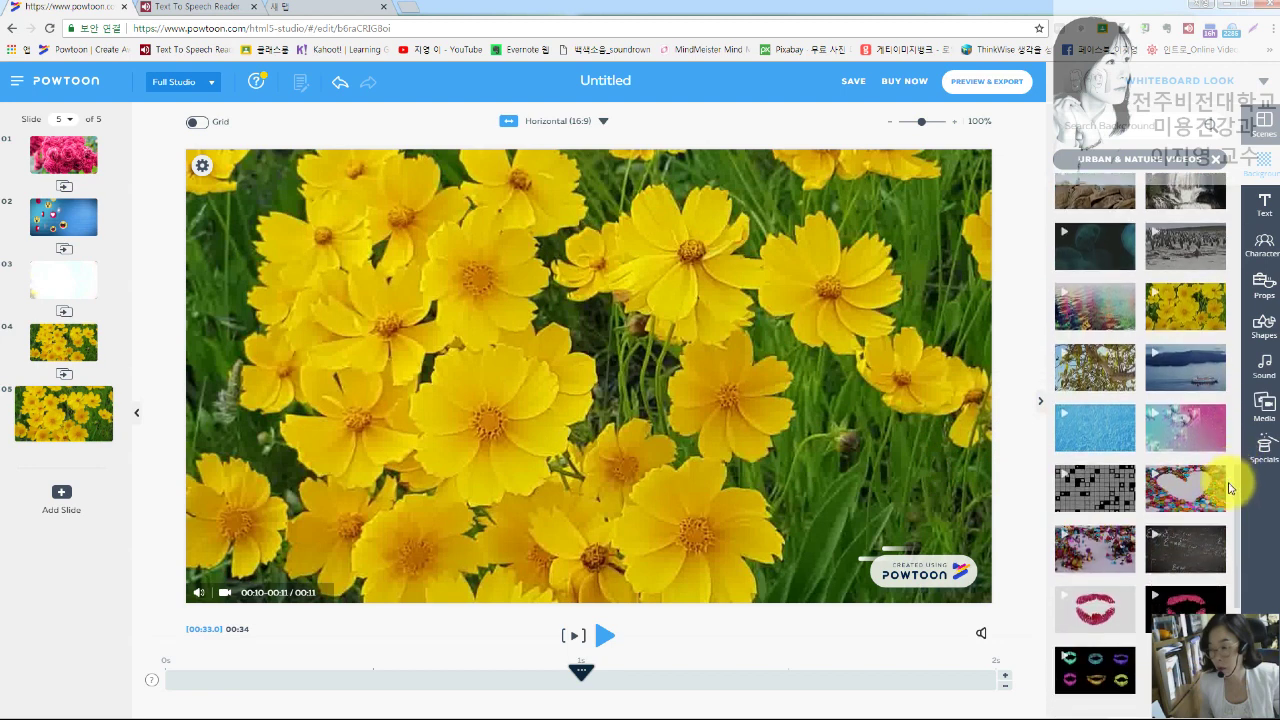
scroll(1221, 520, "down", 1)
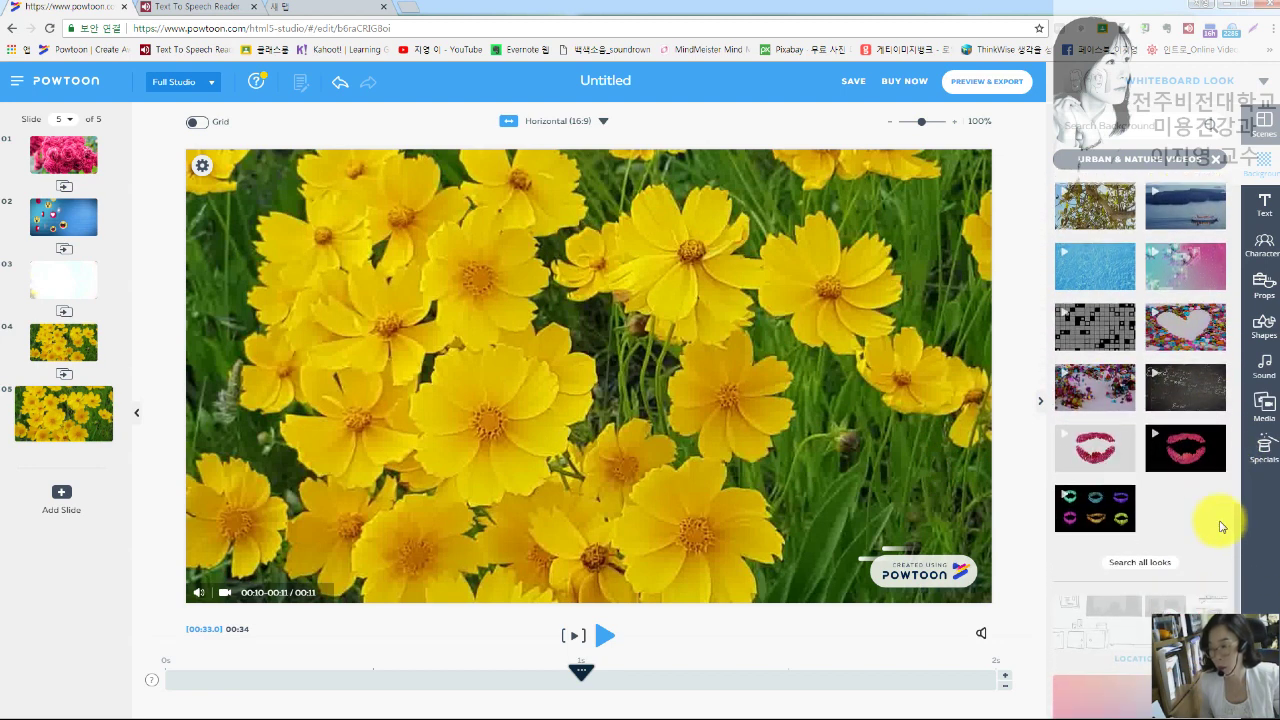